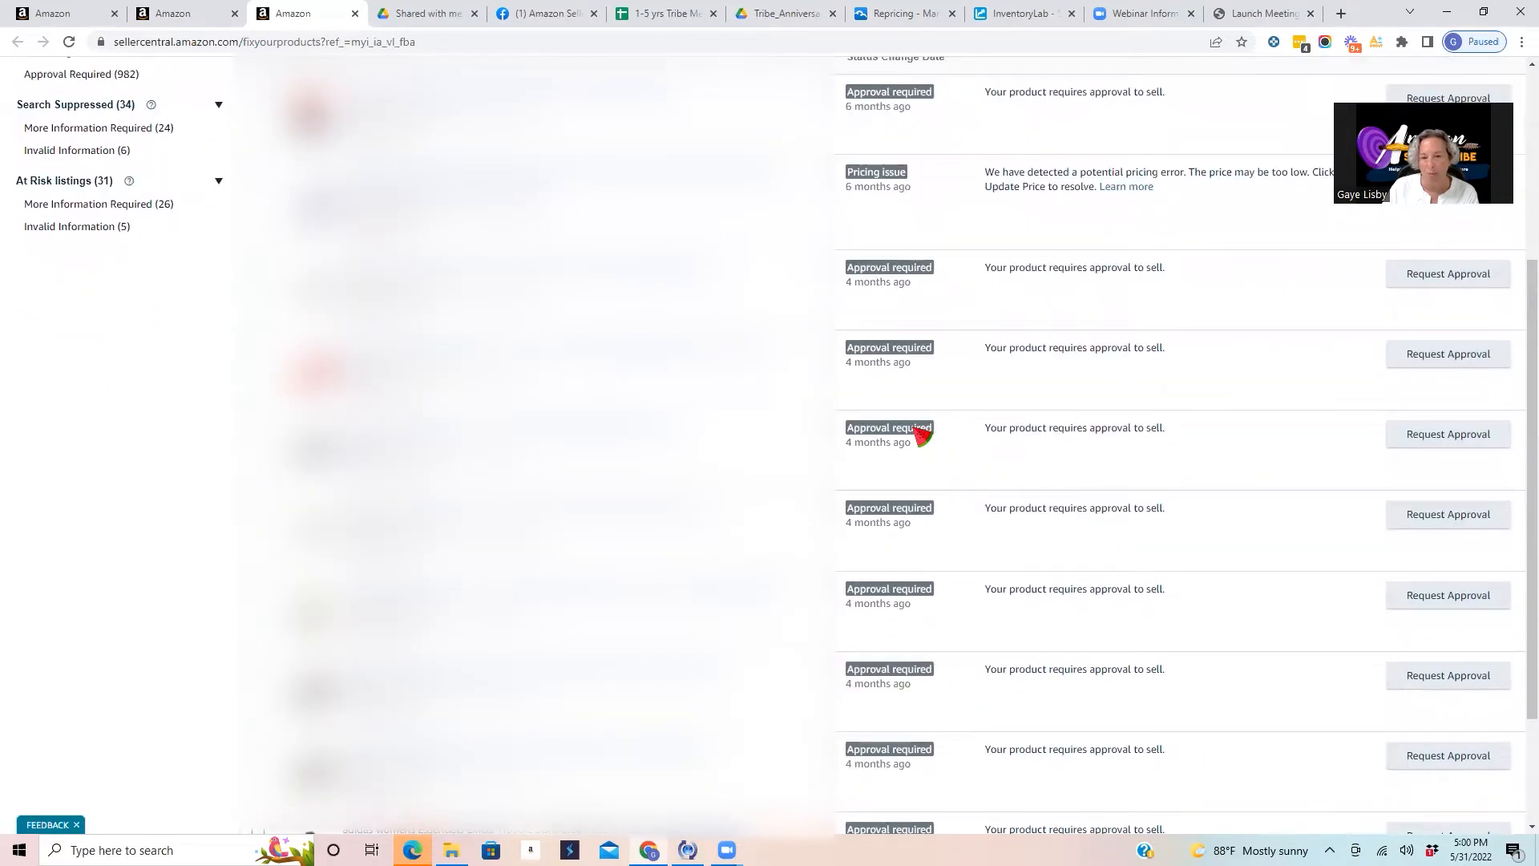
Filter the inactive listings to show only those that are out of stock.
scroll(922, 435, "down", 2)
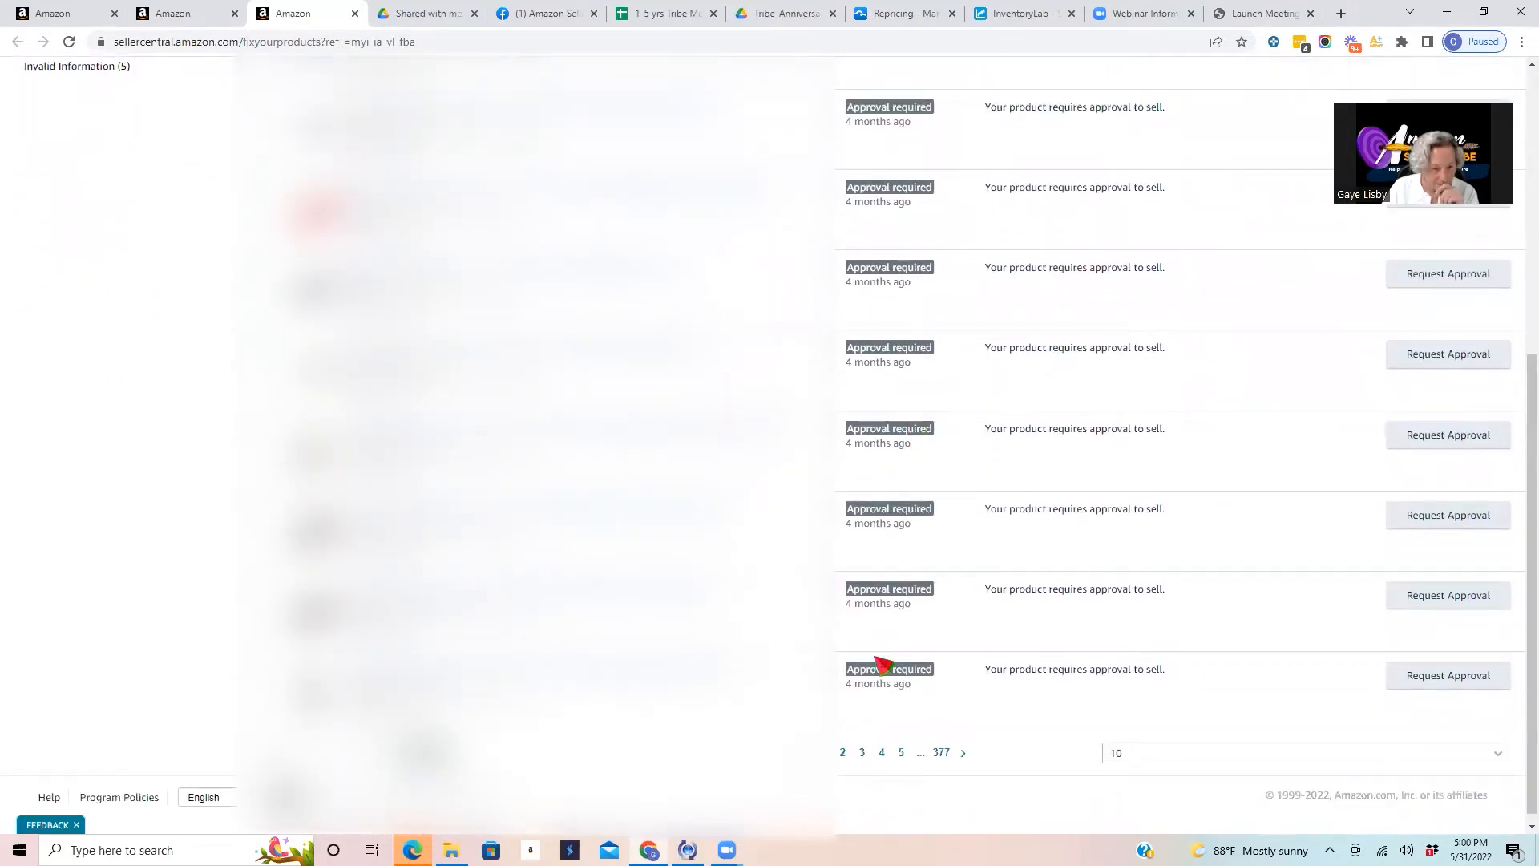
scroll(886, 663, "up", 5)
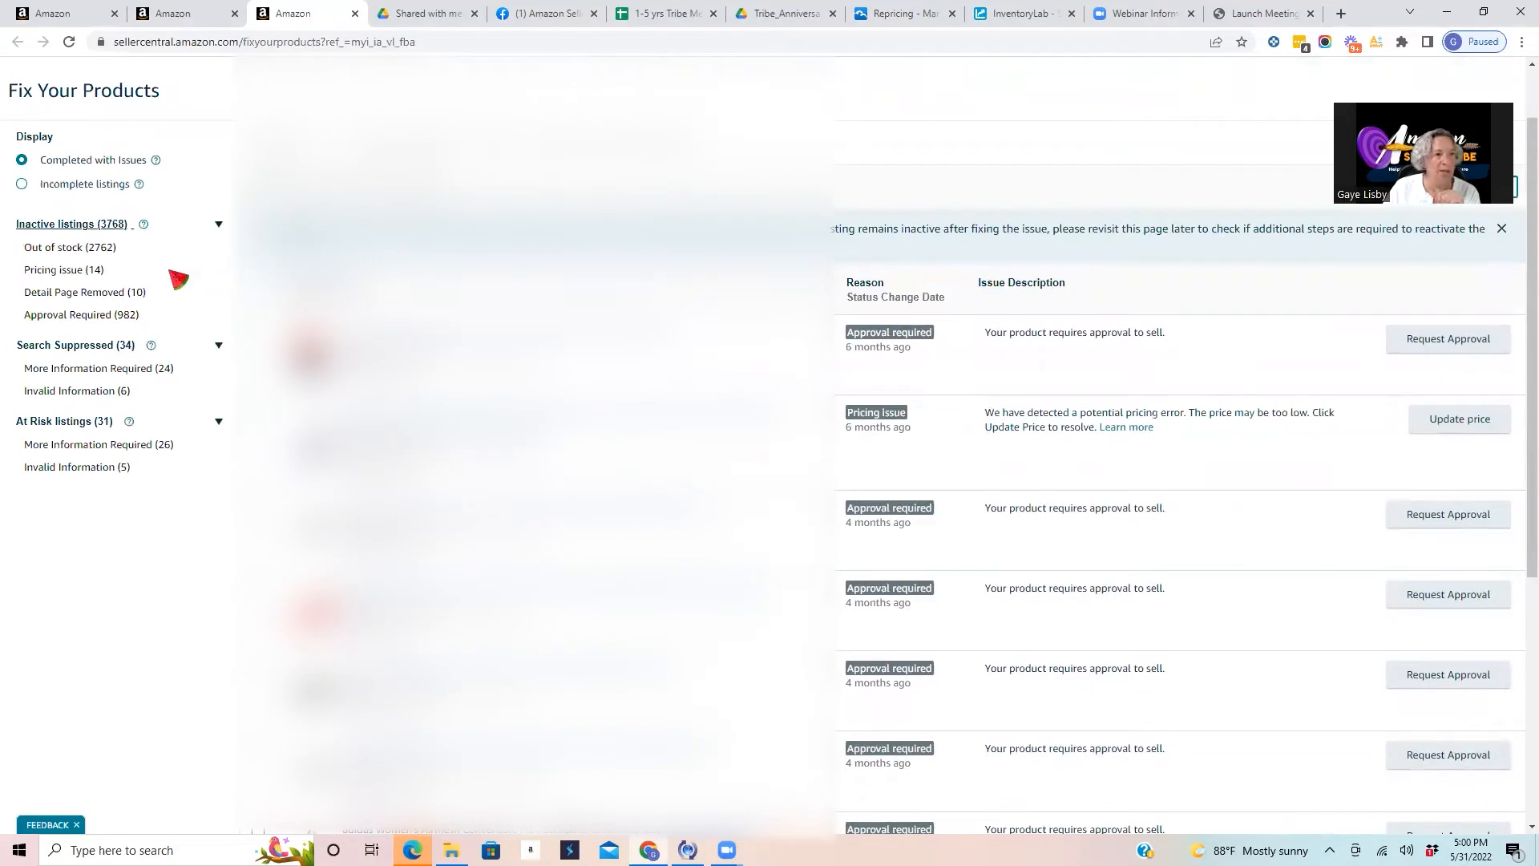
left_click(71, 250)
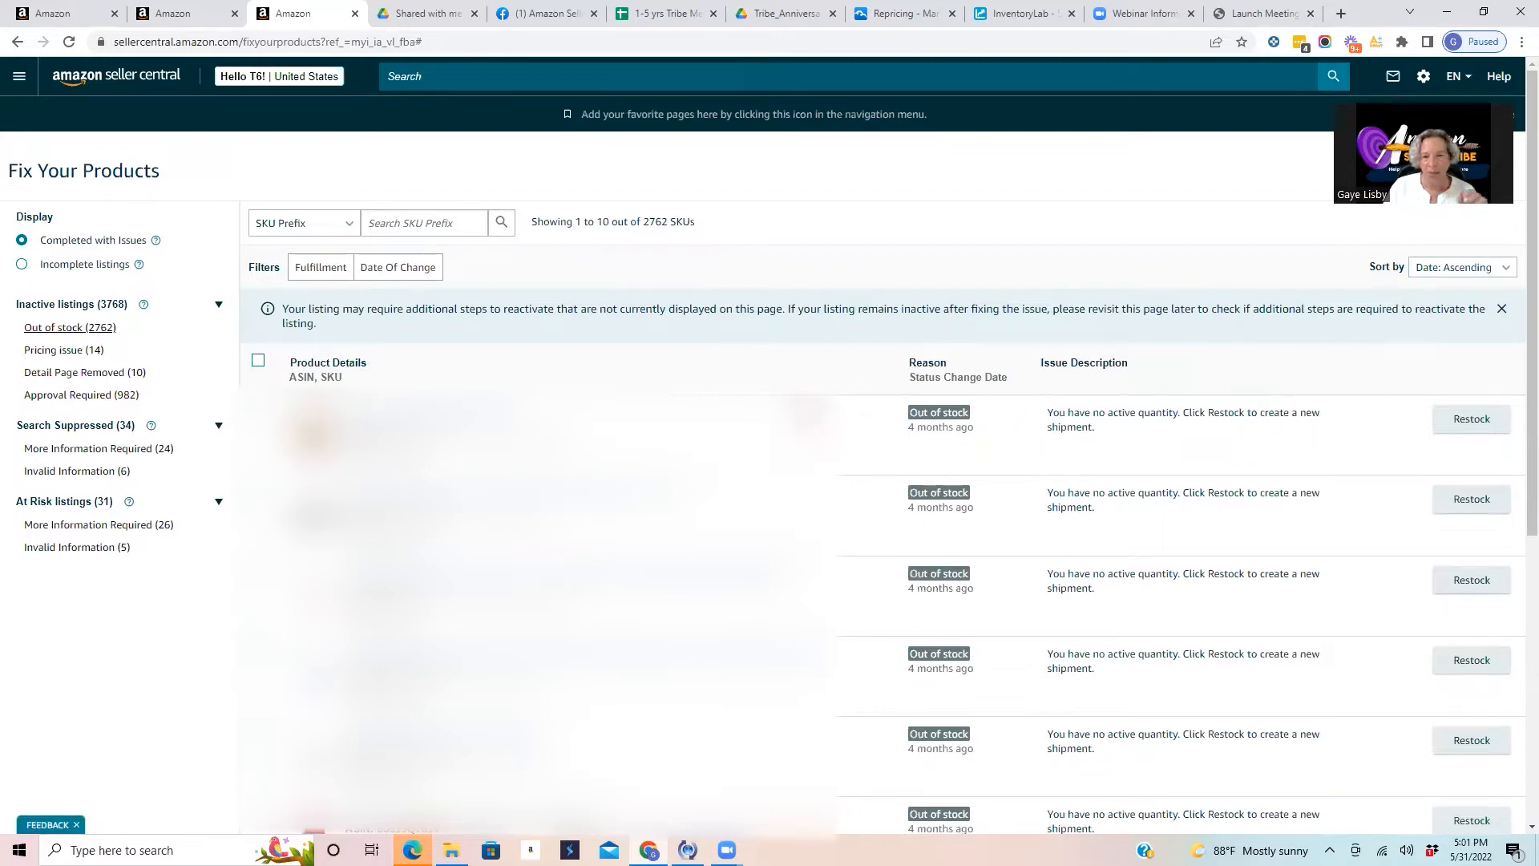
Review the first page of out-of-stock listings, then select all 10 and delete them permanently.
scroll(986, 497, "down", 4)
scroll(986, 493, "up", 3)
scroll(983, 485, "up", 2)
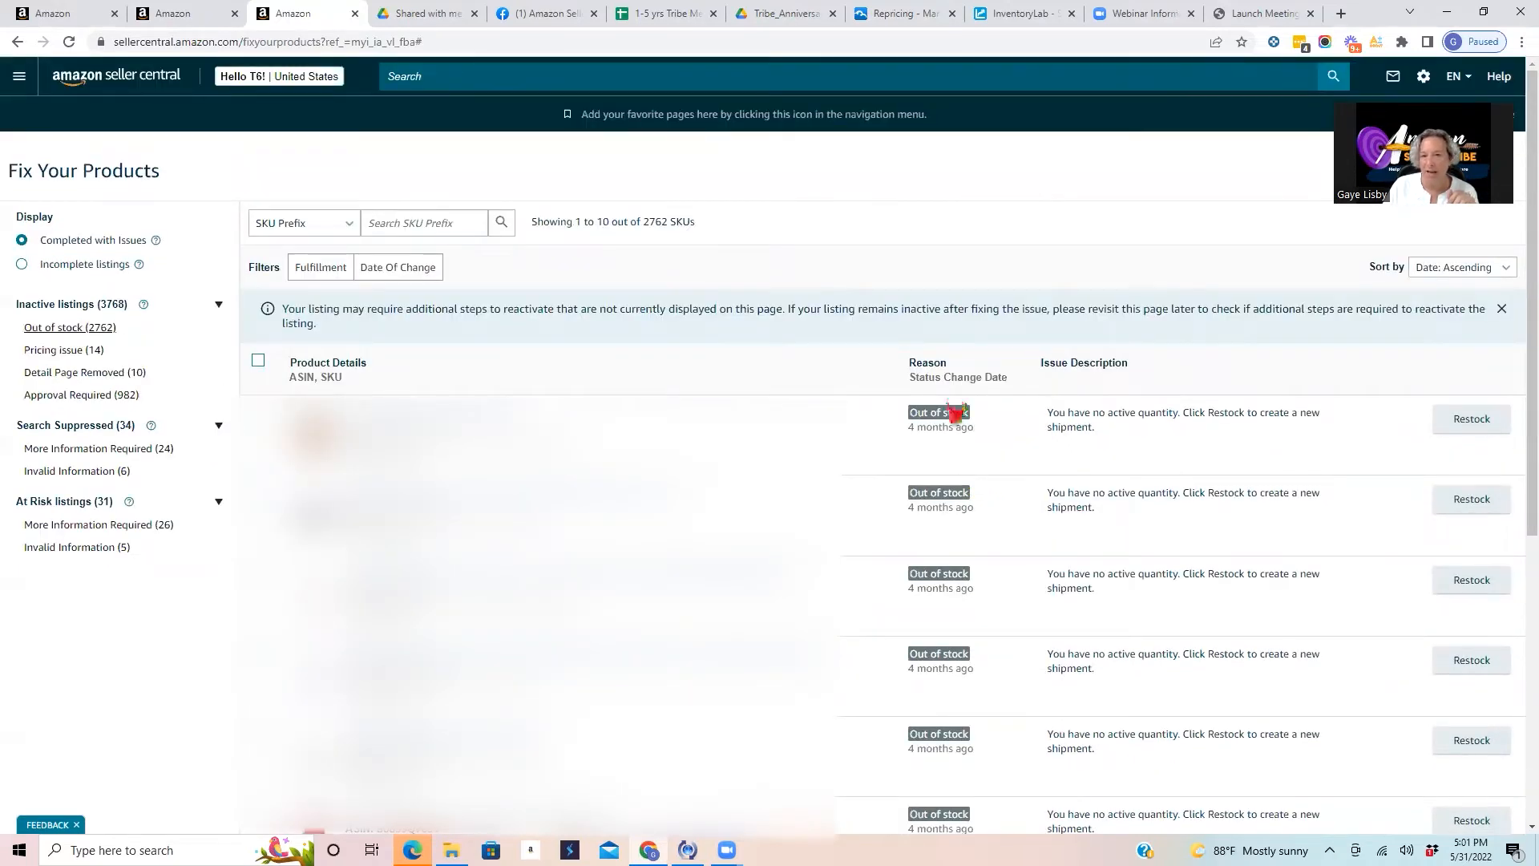
scroll(956, 412, "down", 6)
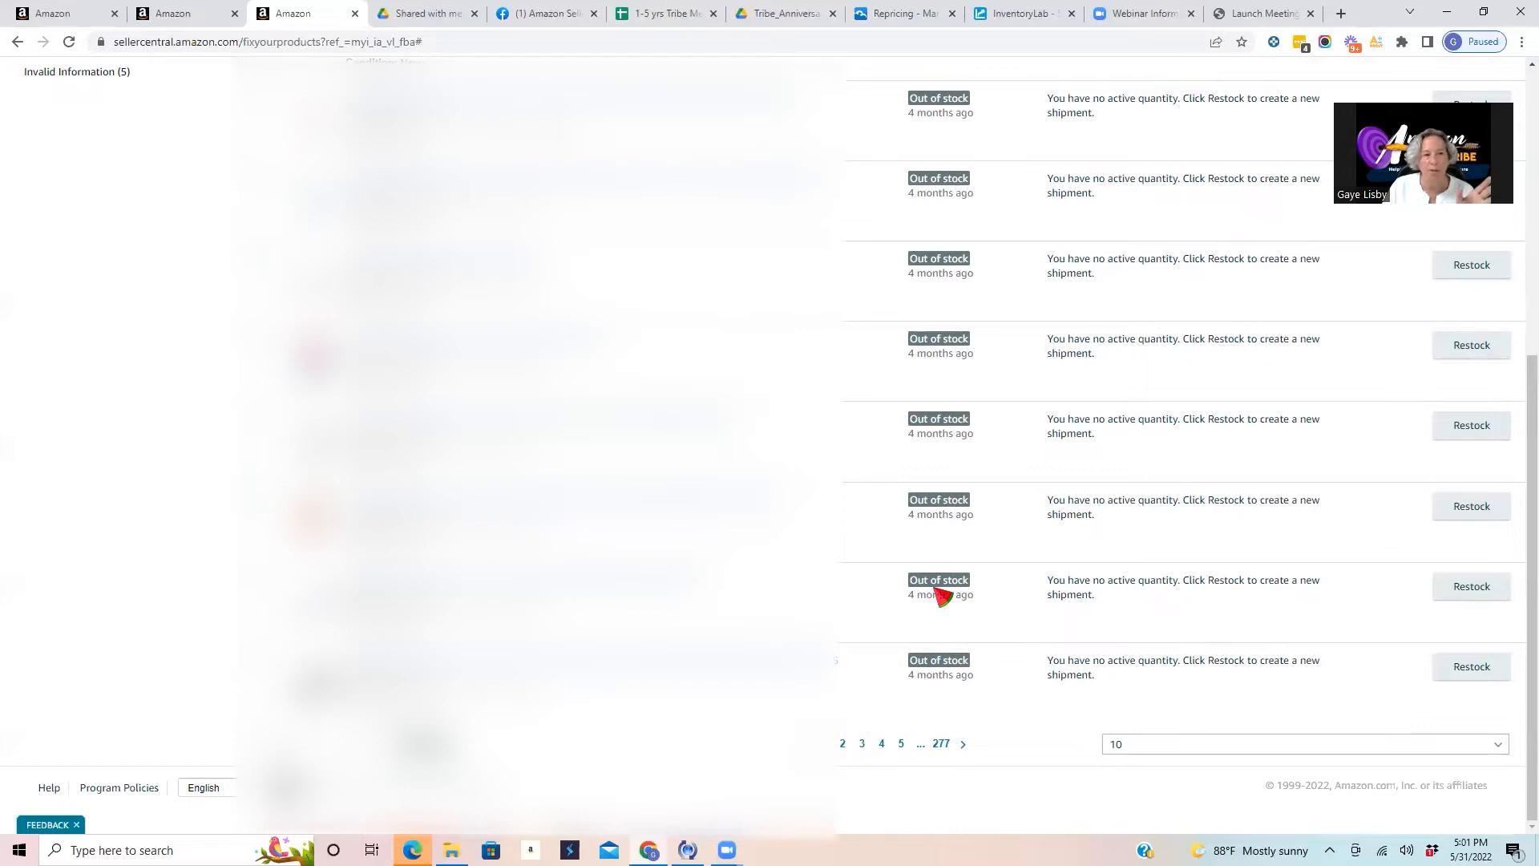
scroll(942, 595, "up", 6)
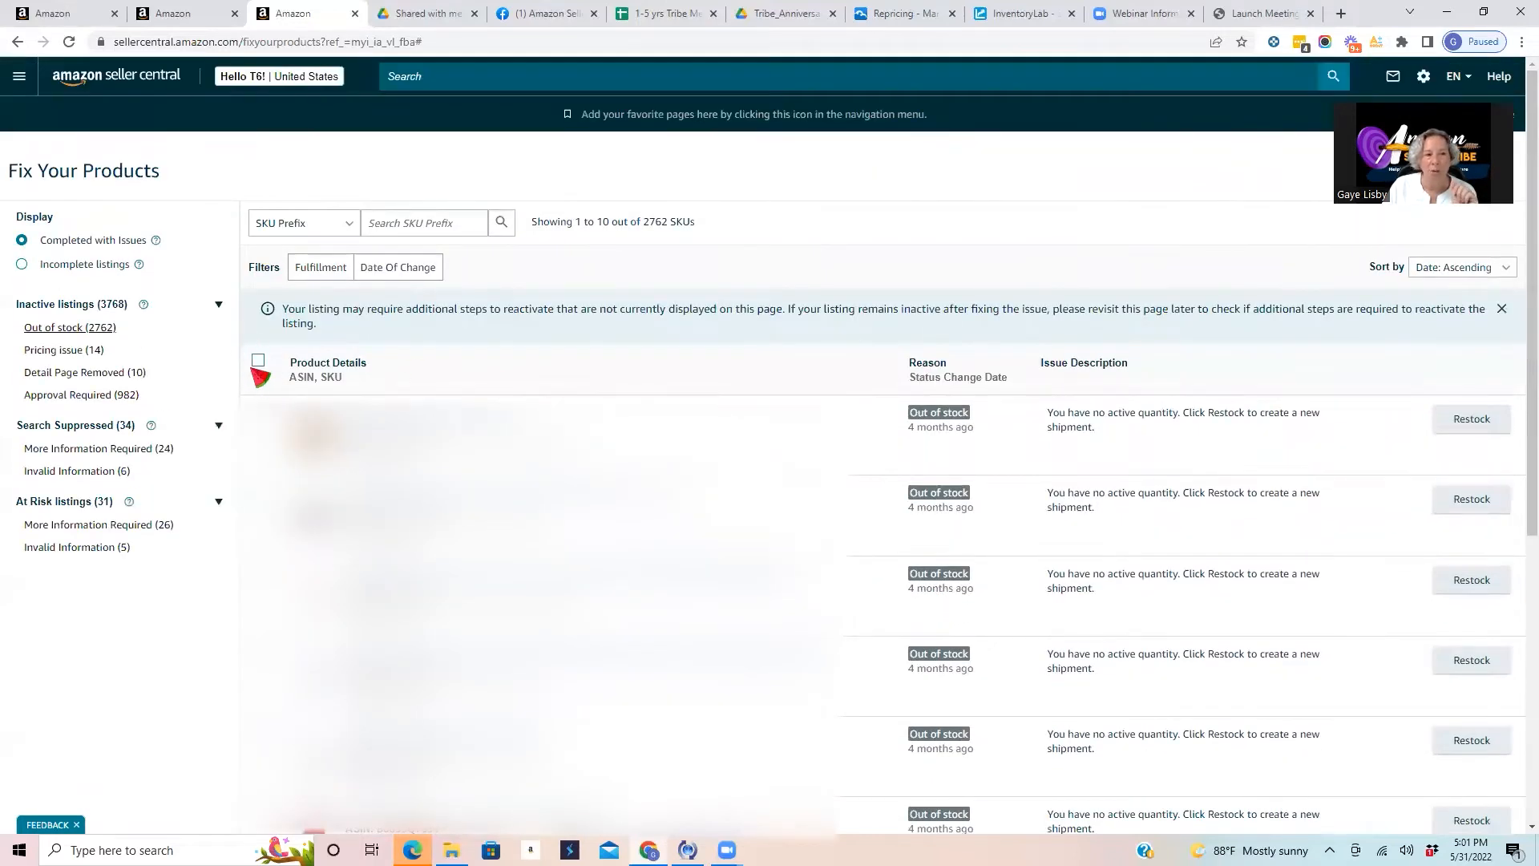
left_click(257, 362)
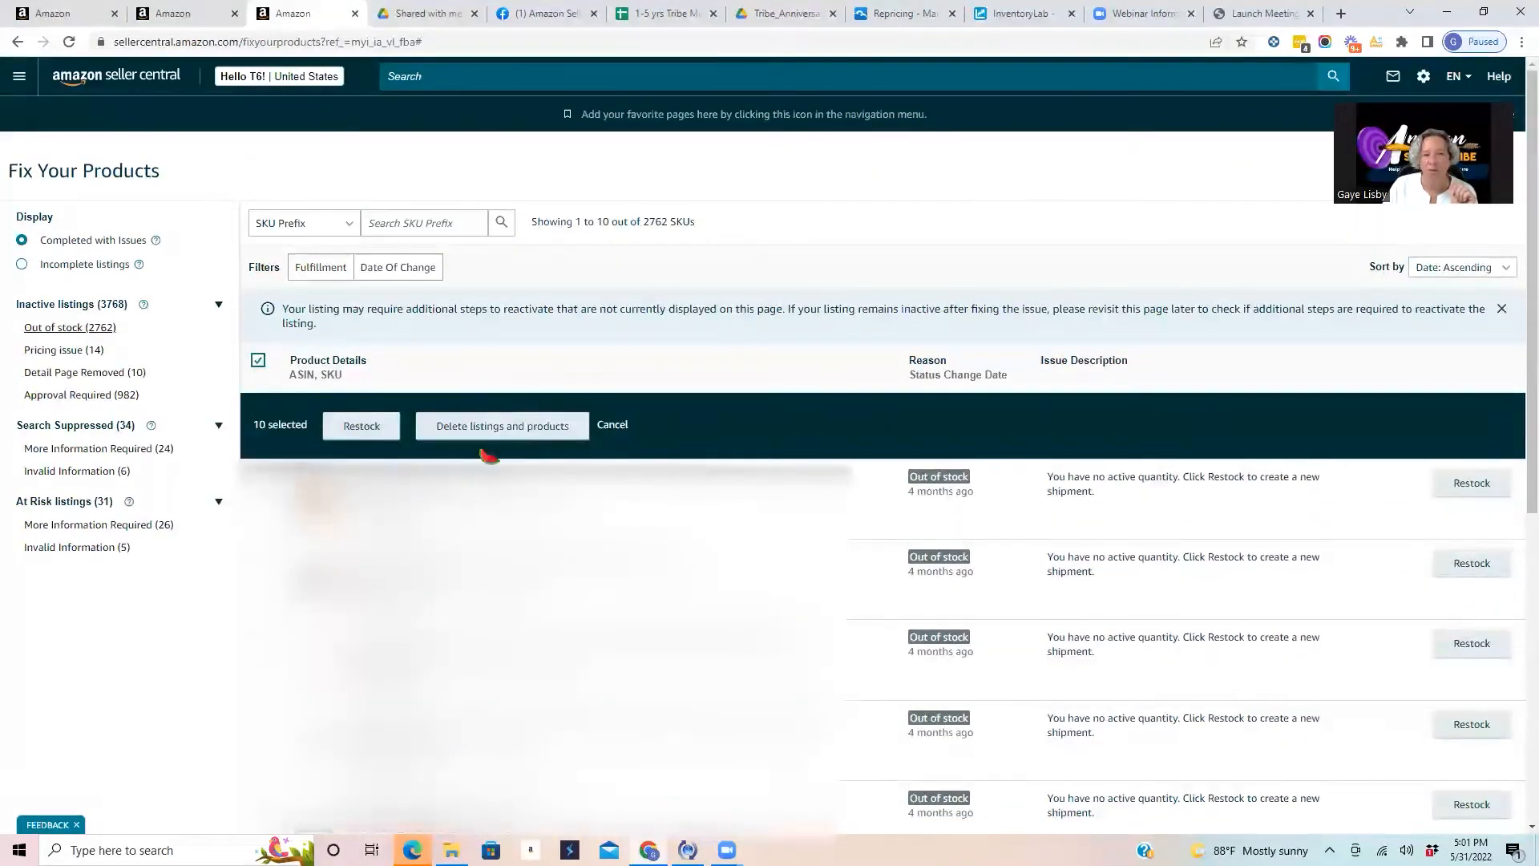
left_click(564, 435)
left_click(1023, 492)
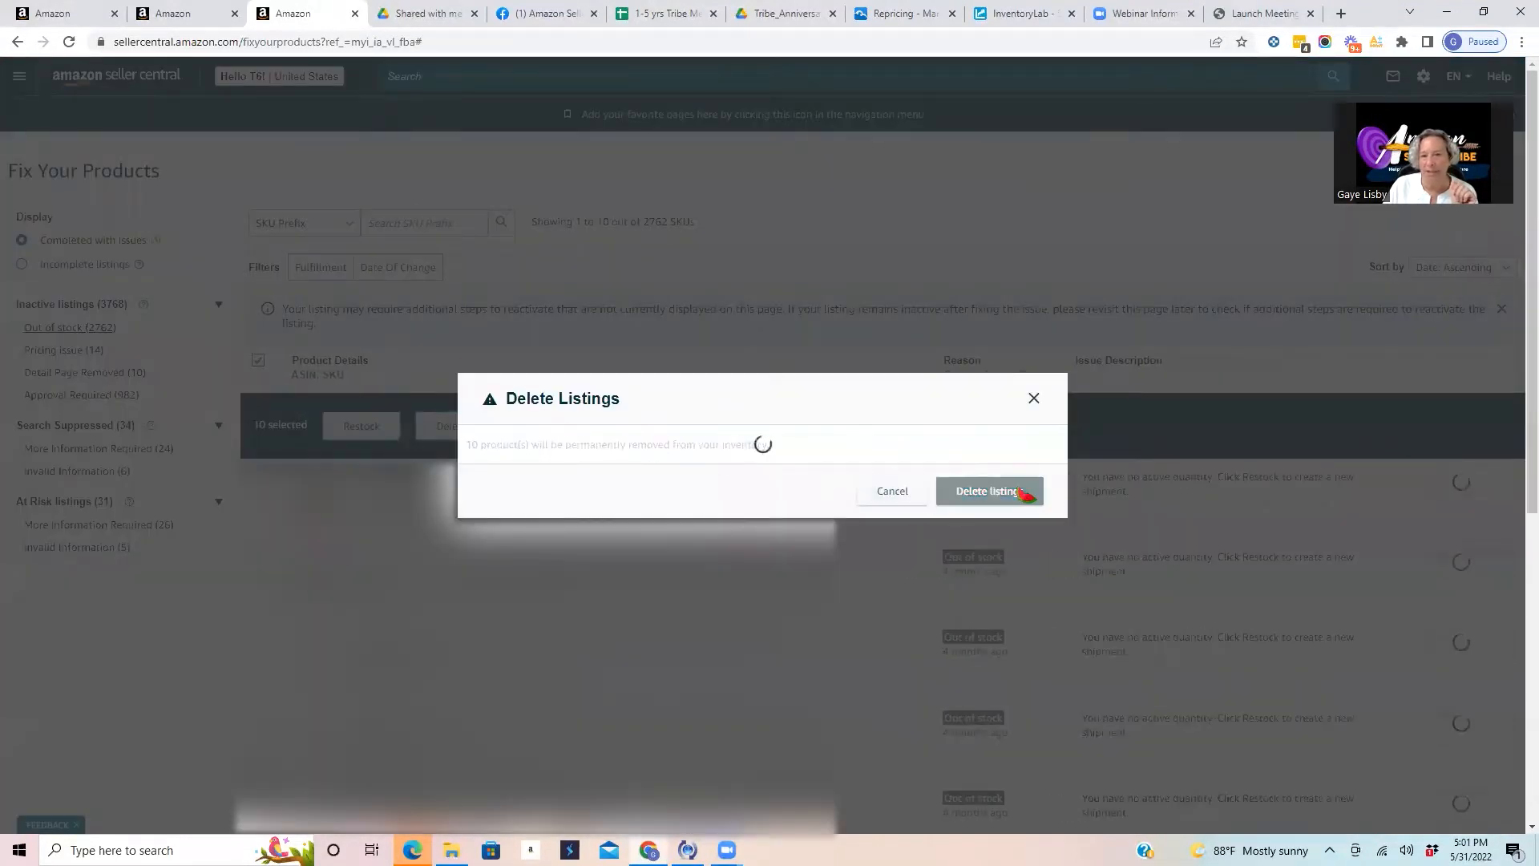
Go to page 2 of the out-of-stock listings and delete all 10 products on it.
scroll(1024, 491, "down", 6)
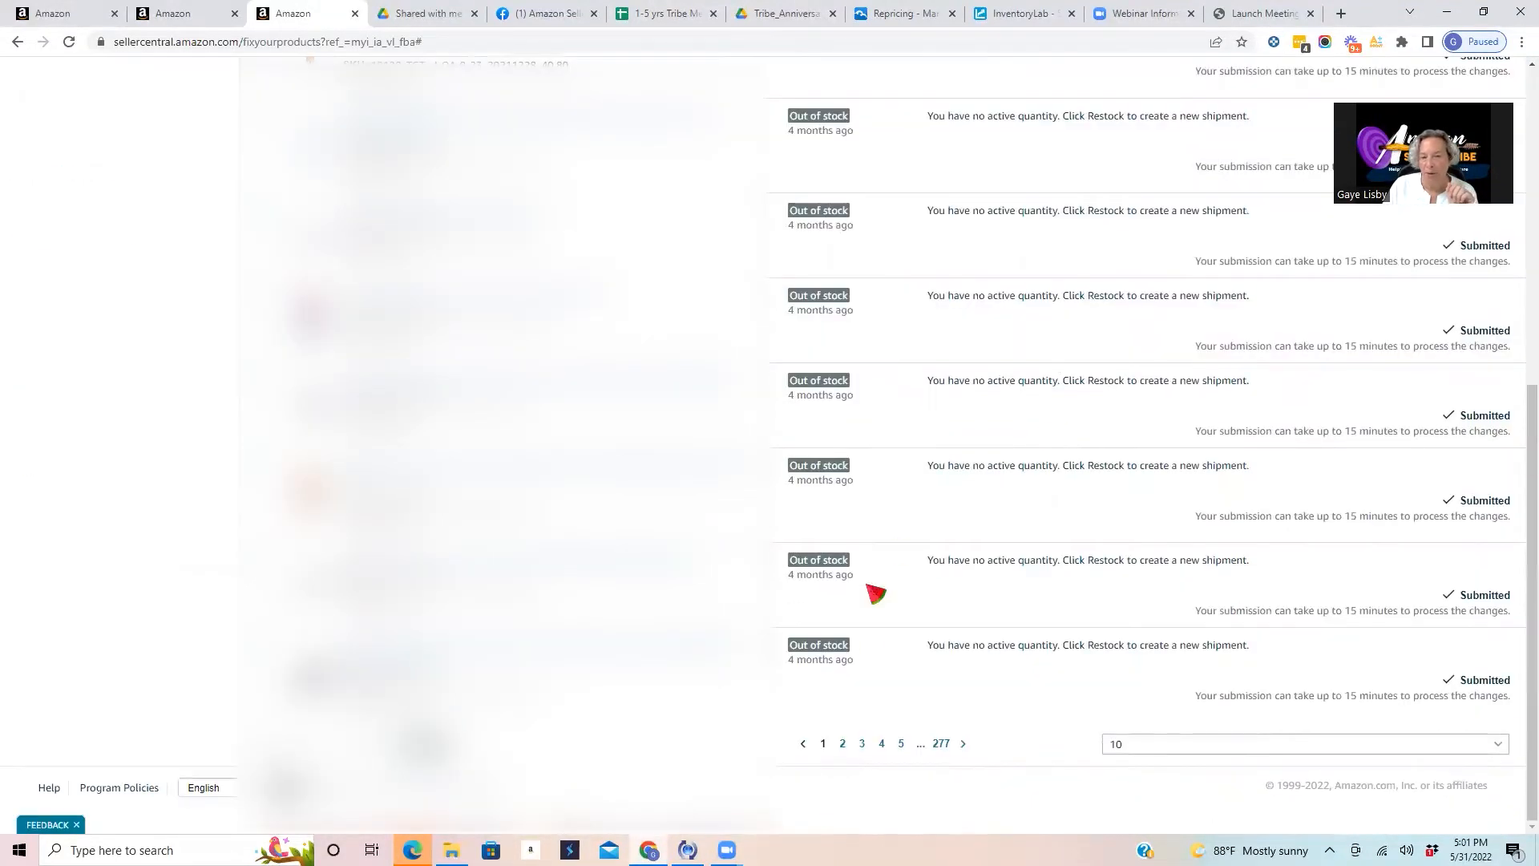
left_click(841, 744)
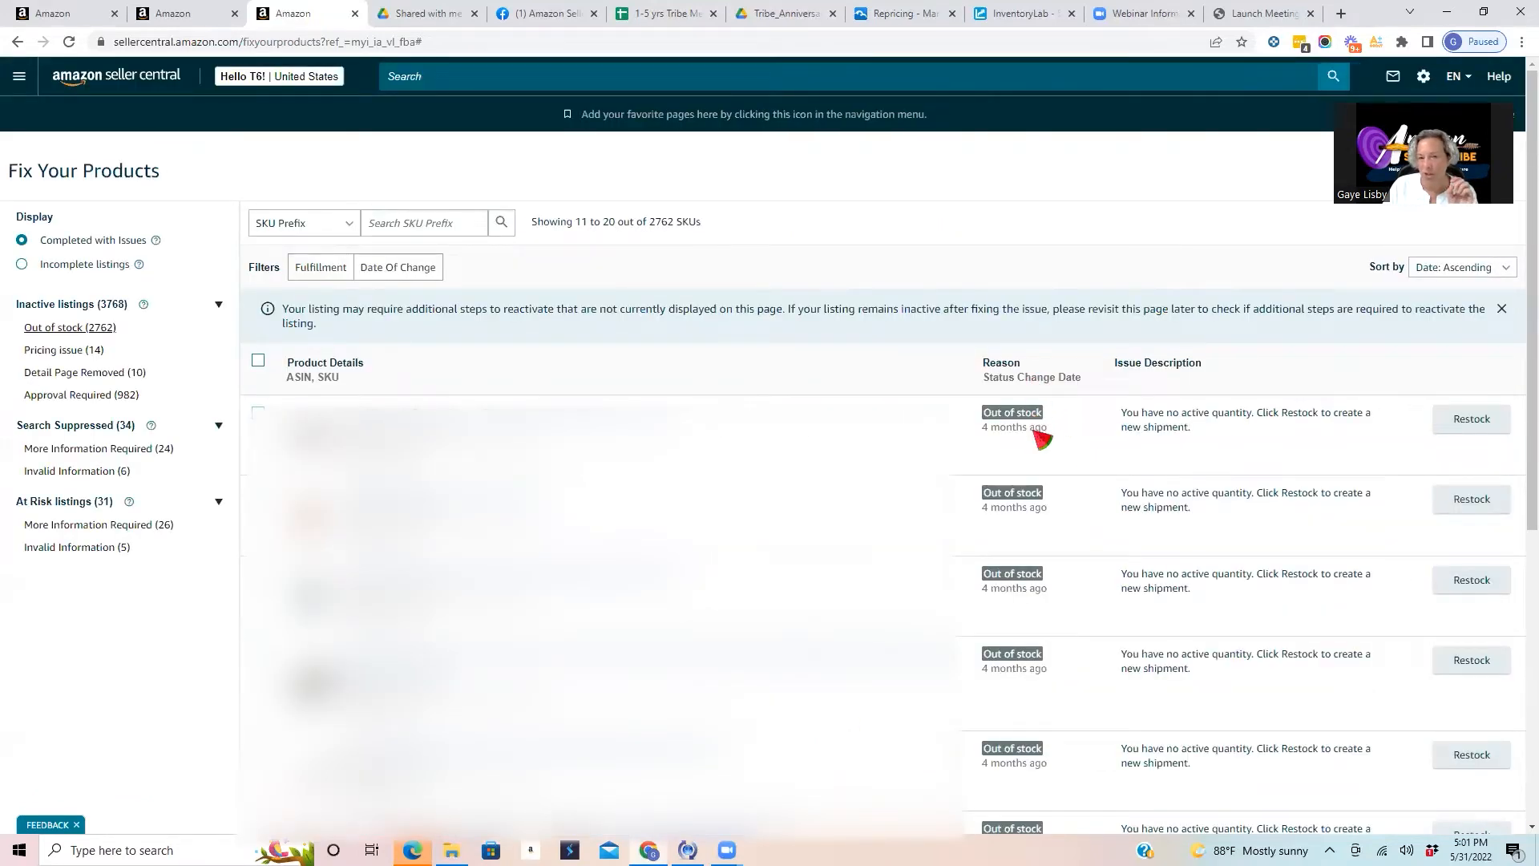
scroll(1042, 423, "down", 3)
scroll(1040, 427, "down", 5)
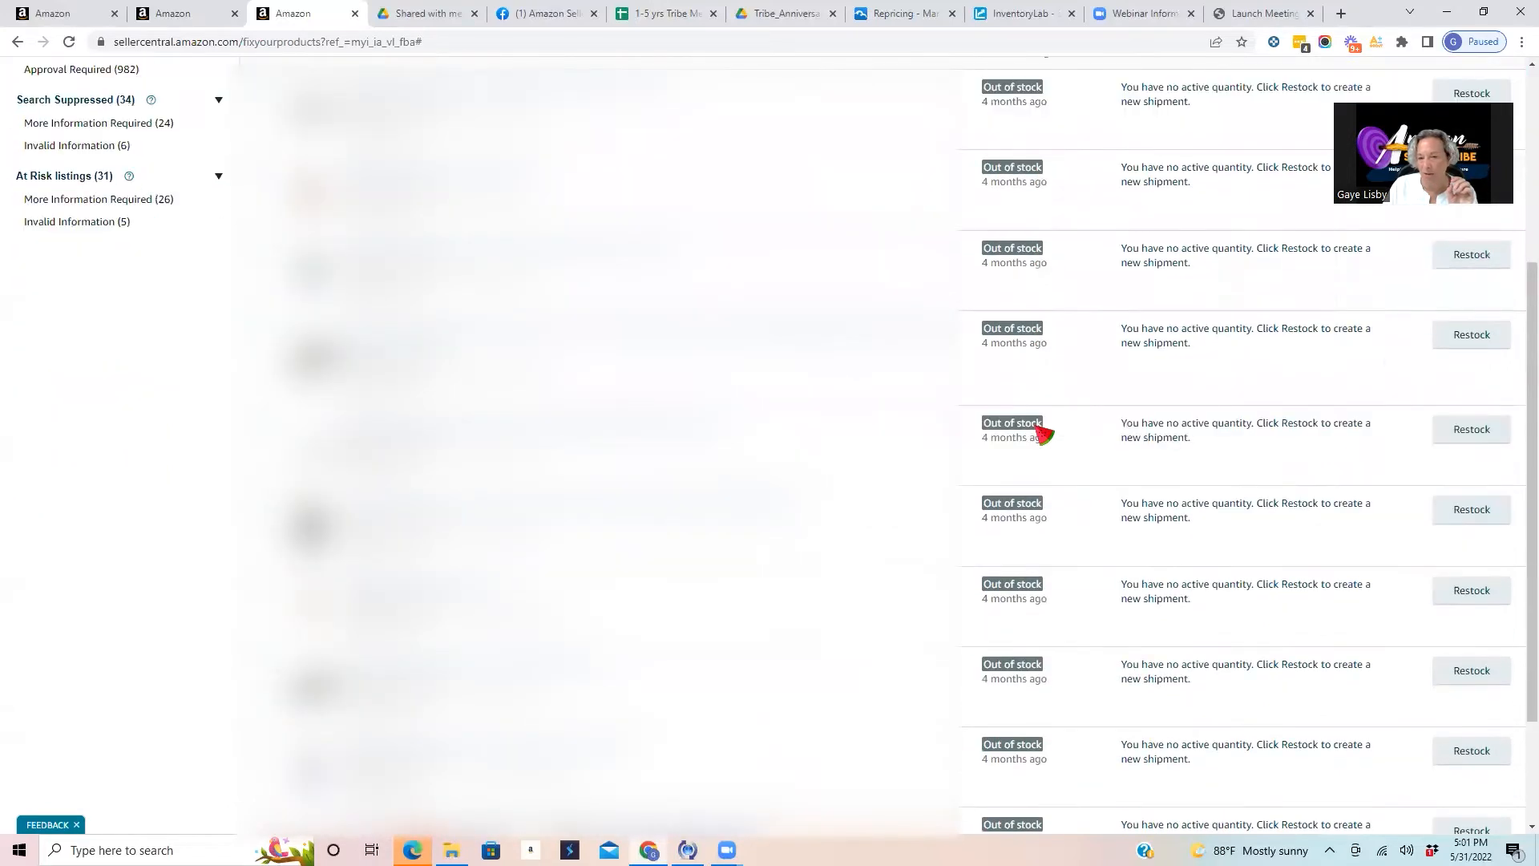
scroll(641, 321, "up", 5)
left_click(258, 192)
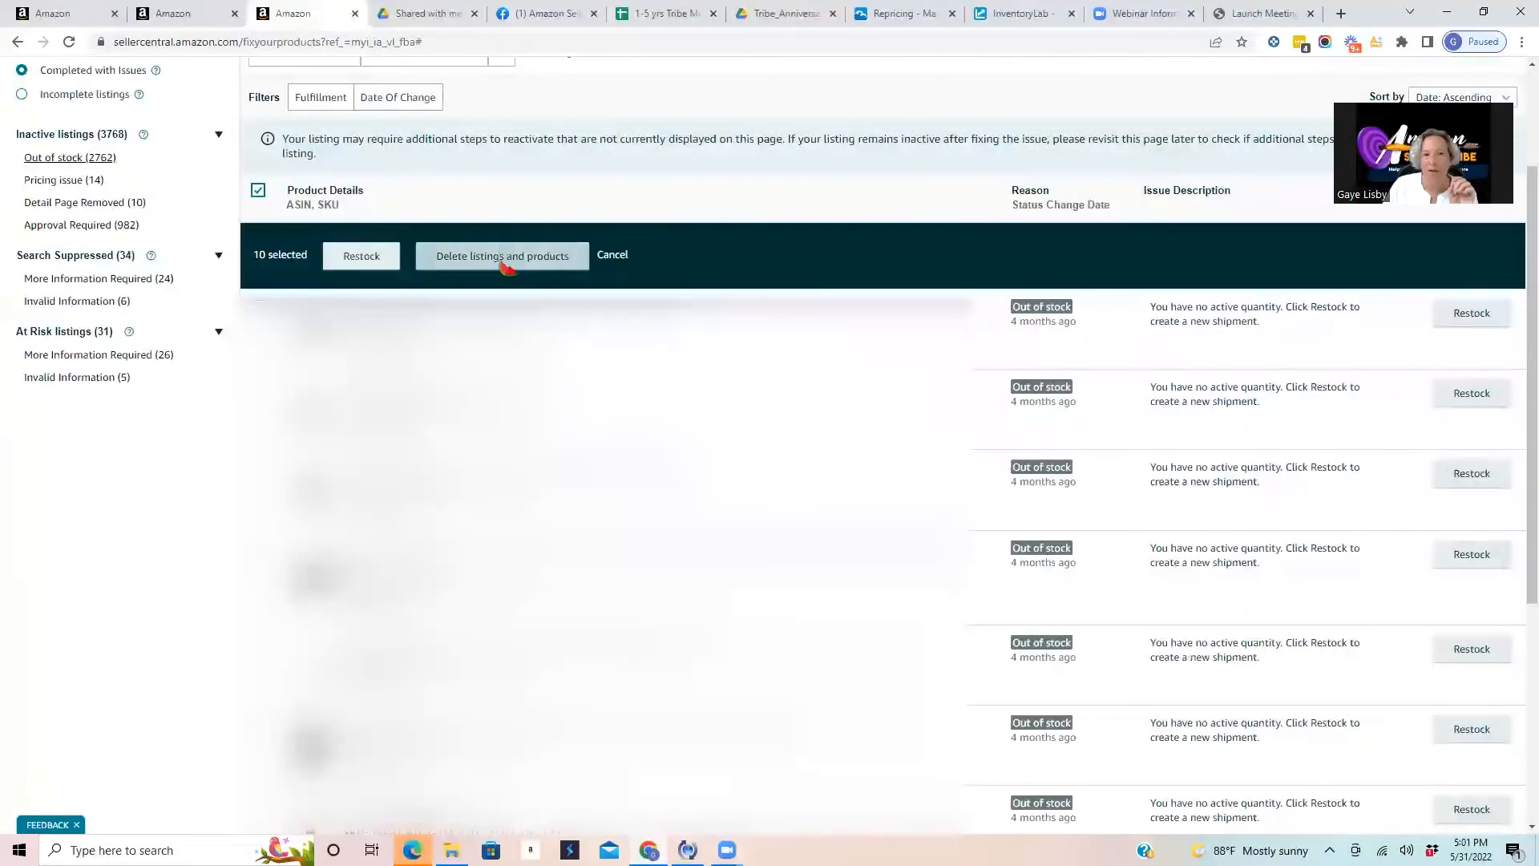
left_click(505, 255)
left_click(954, 489)
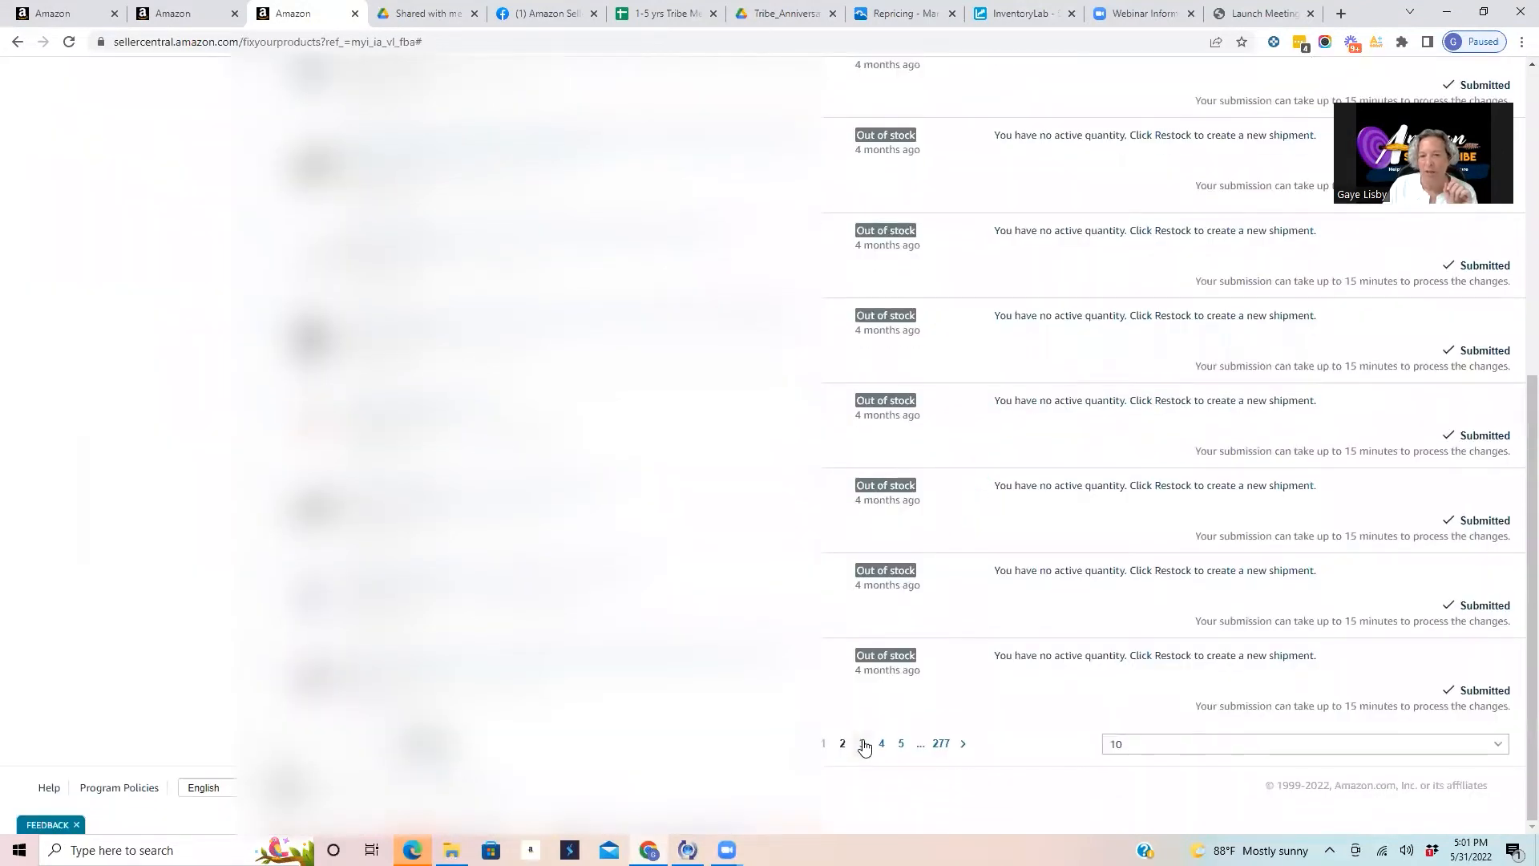
Go to page 3 of the out-of-stock listings and delete all the products on it.
left_click(864, 744)
scroll(921, 610, "down", 10)
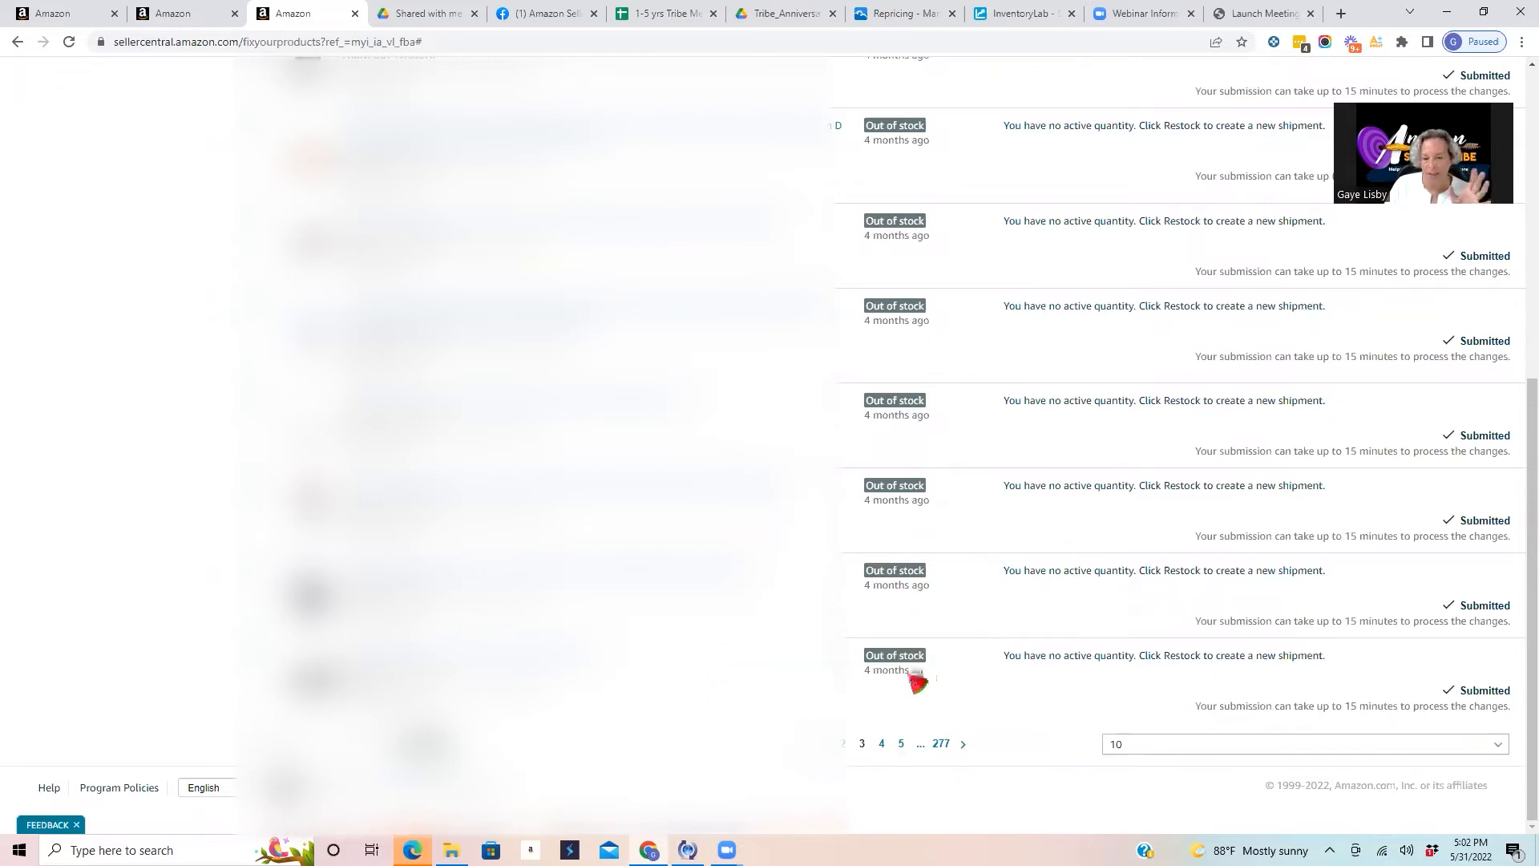
Go to page 4 of the out-of-stock listings, check the entries and delete all 10 products.
left_click(881, 743)
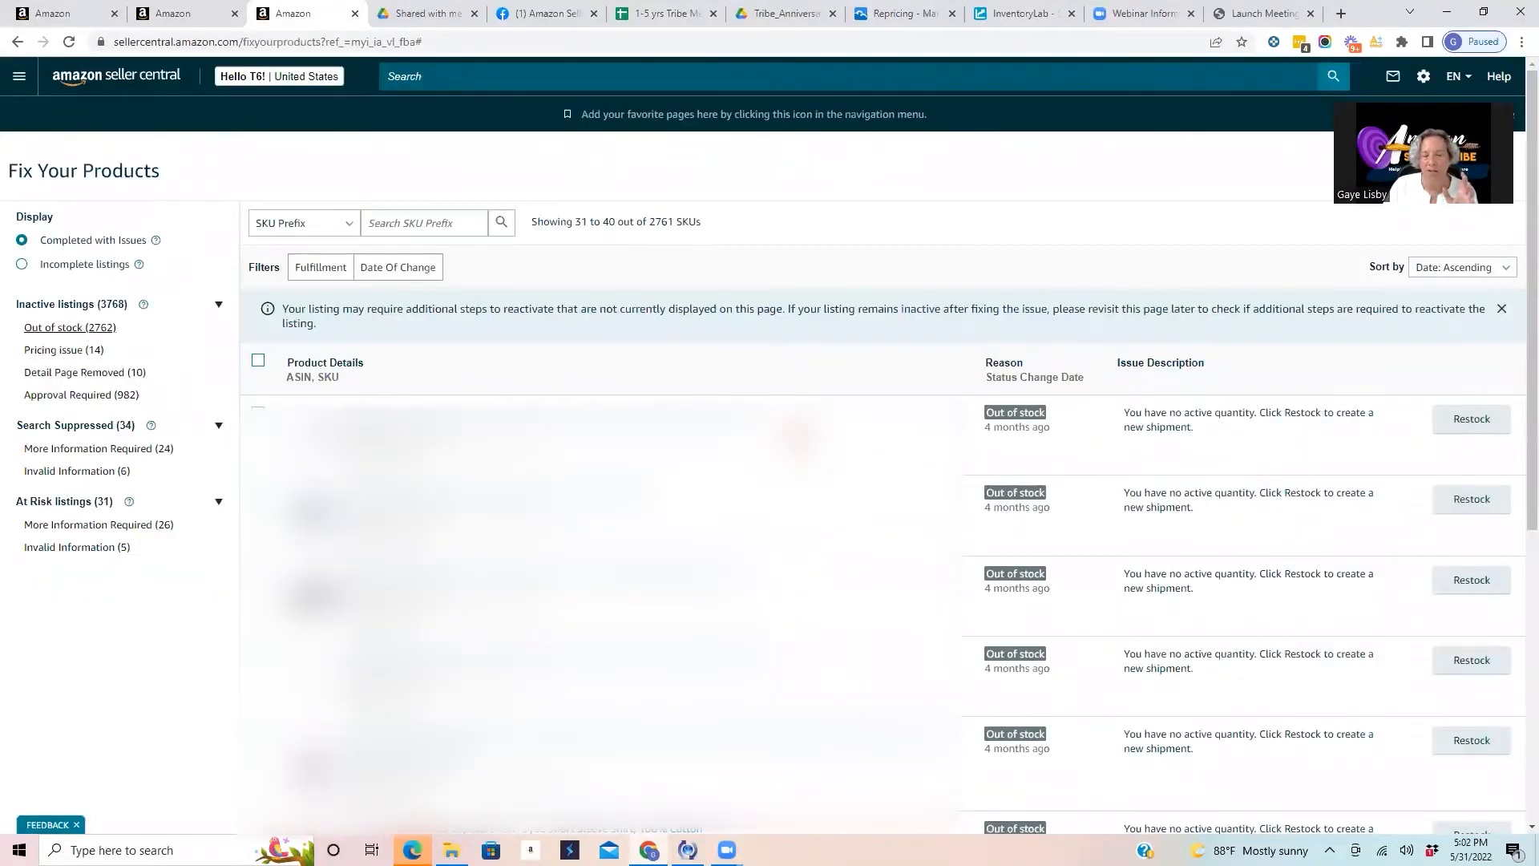
left_click(258, 360)
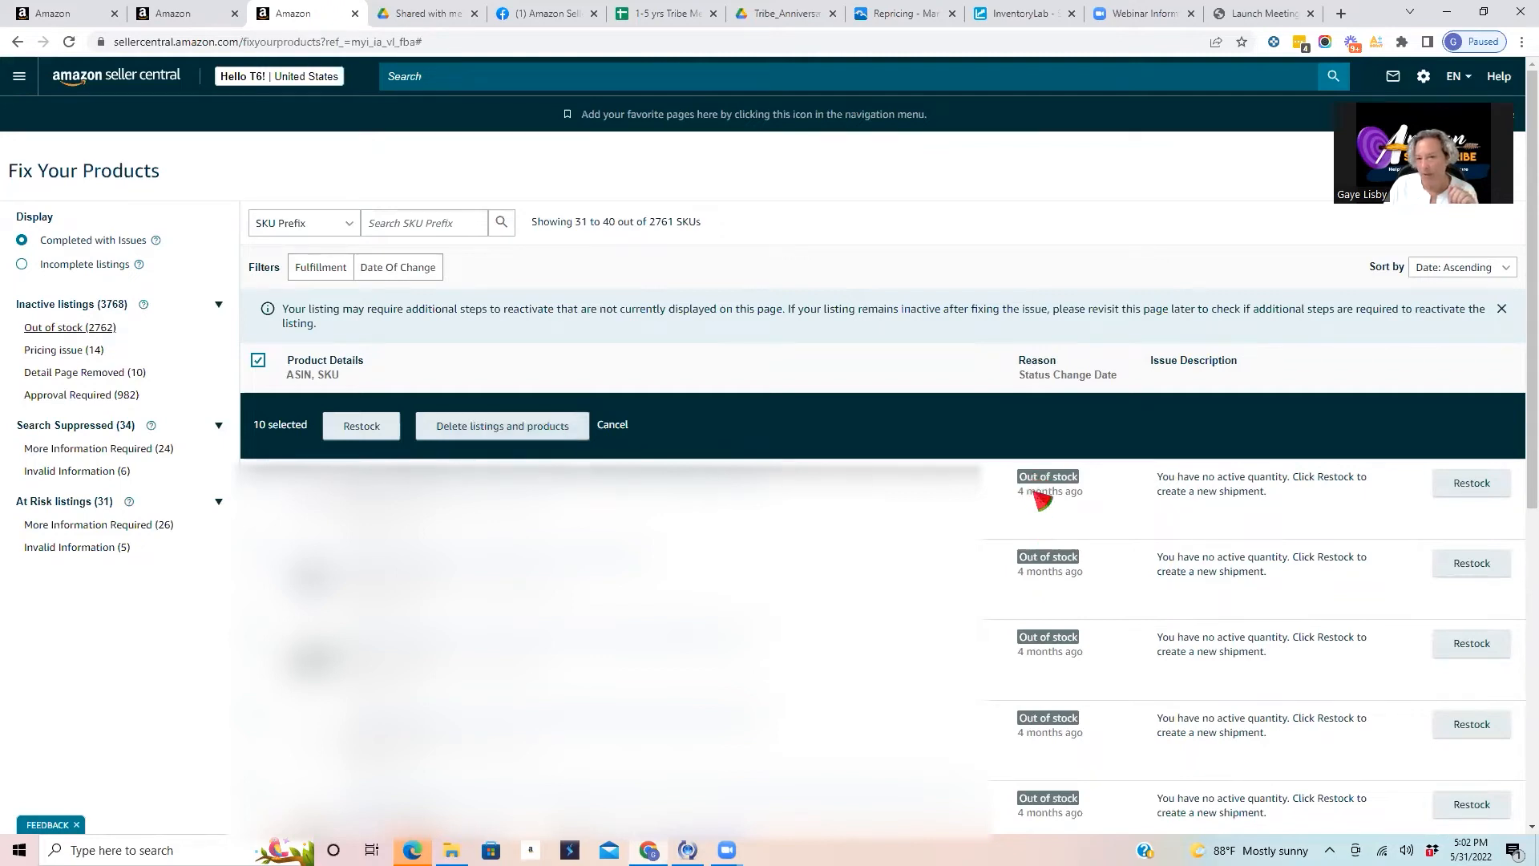
scroll(1066, 517, "down", 1)
scroll(1062, 513, "down", 8)
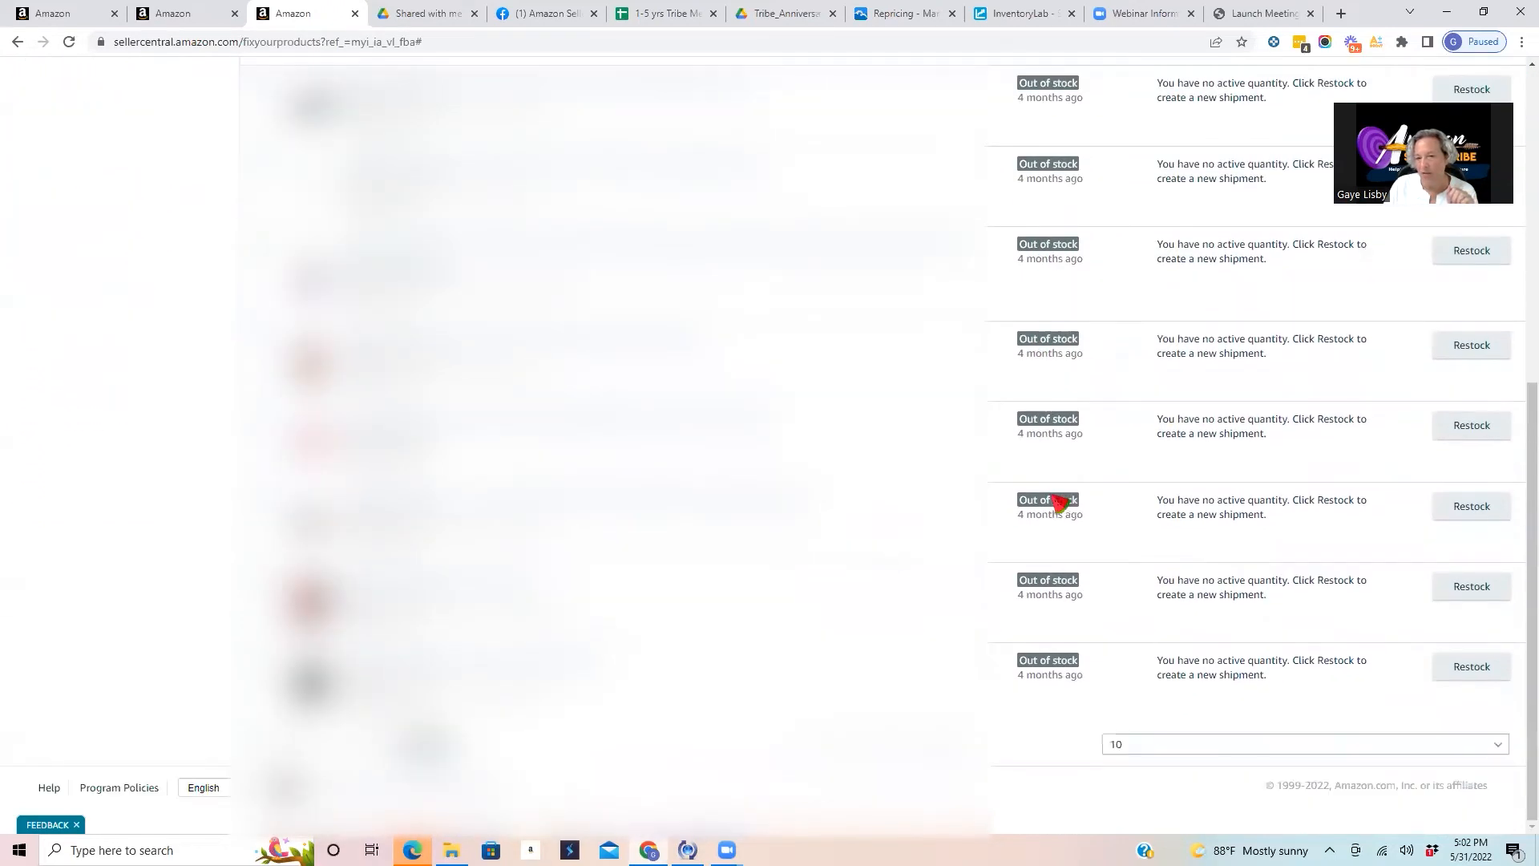
scroll(1042, 501, "up", 9)
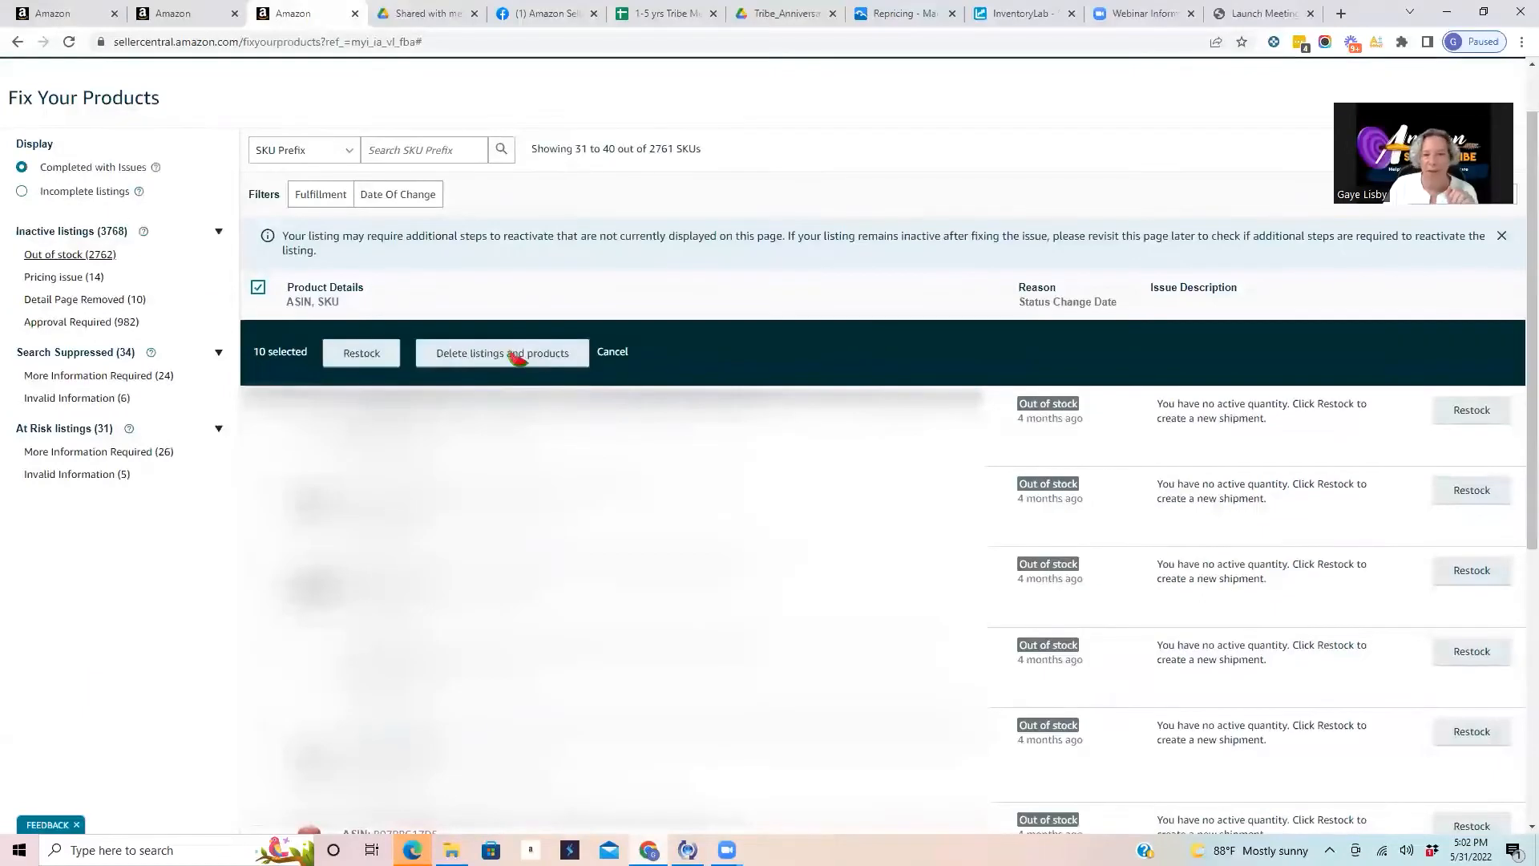
left_click(516, 358)
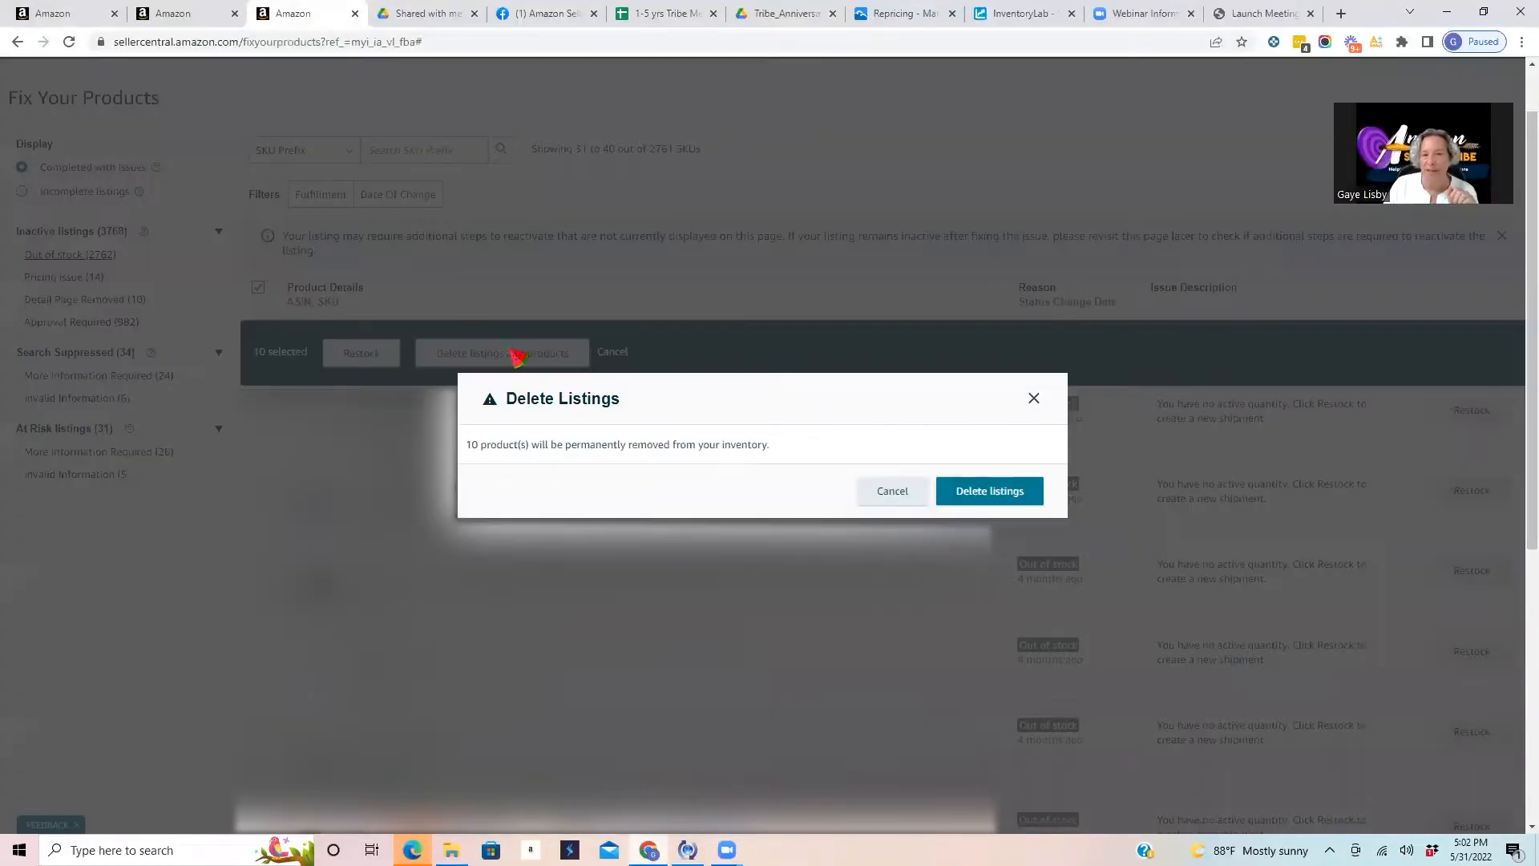
left_click(989, 490)
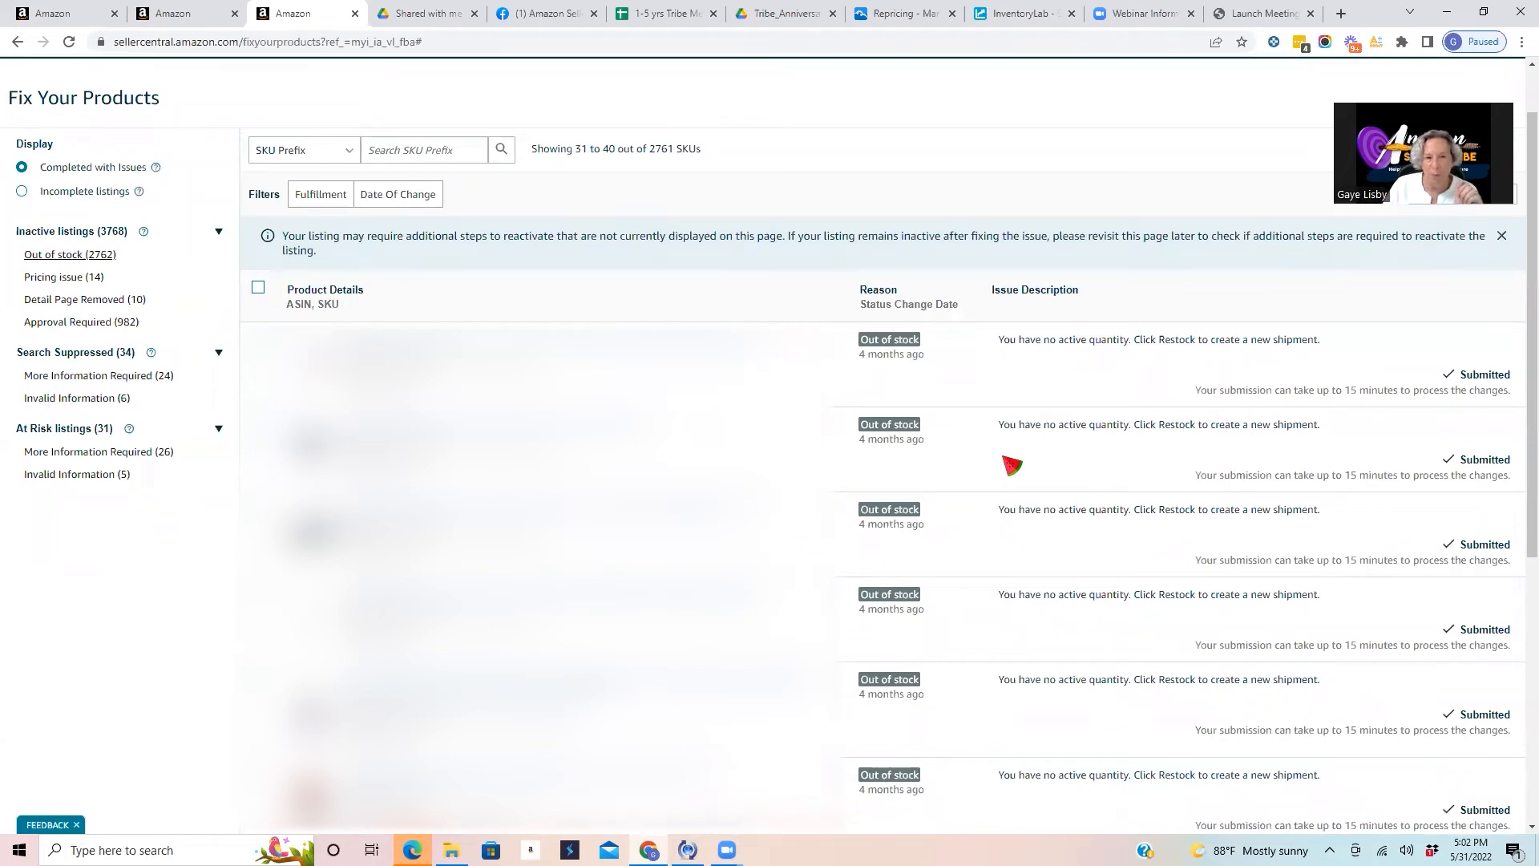
Go to page 5 of the out-of-stock listings, check the entries and delete all 10 products.
scroll(1012, 464, "down", 3)
scroll(1011, 465, "down", 4)
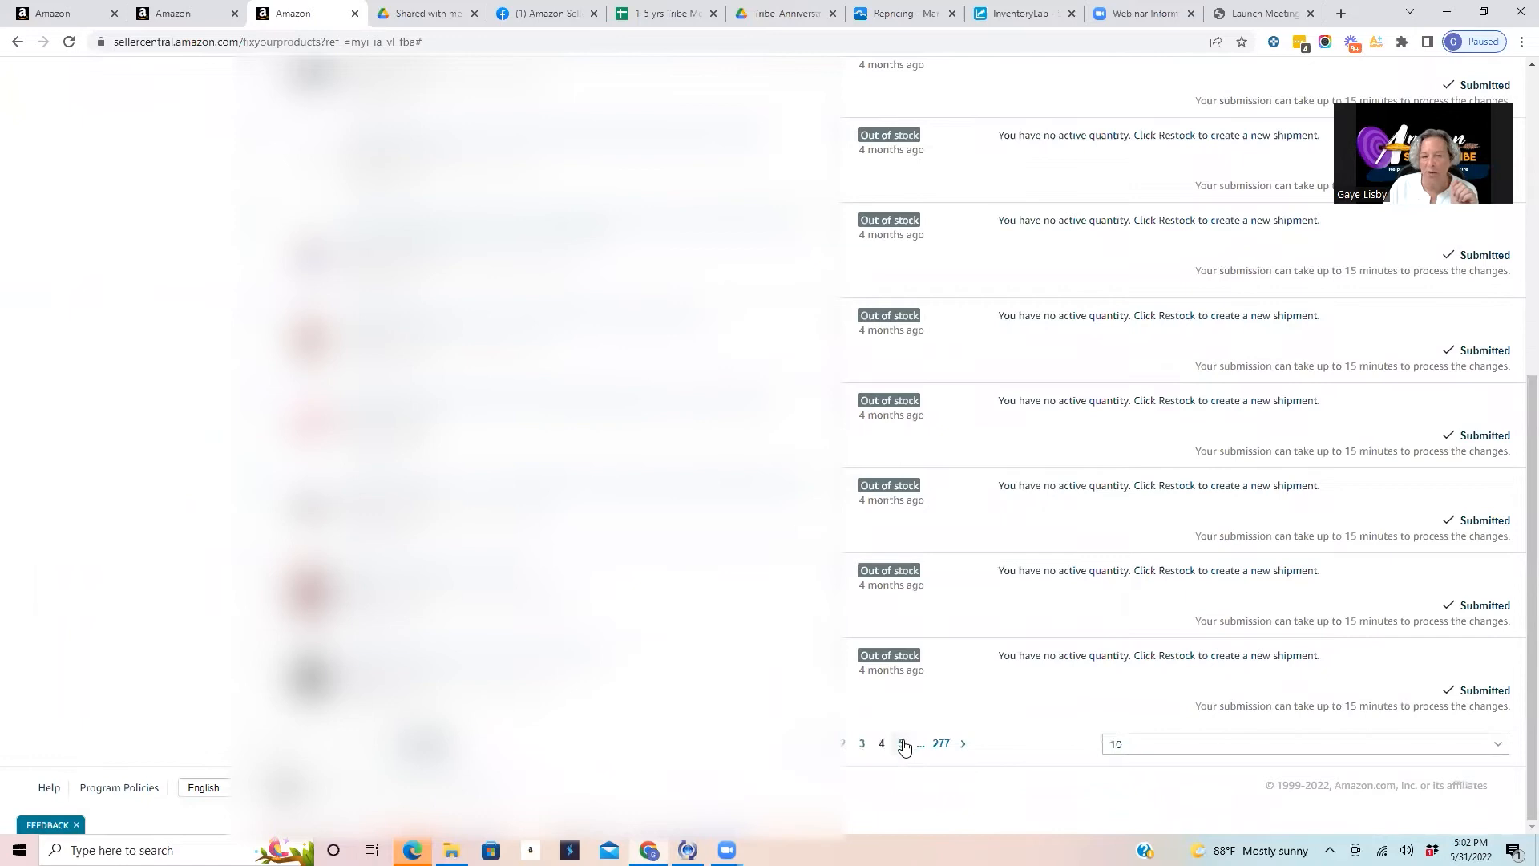
left_click(903, 744)
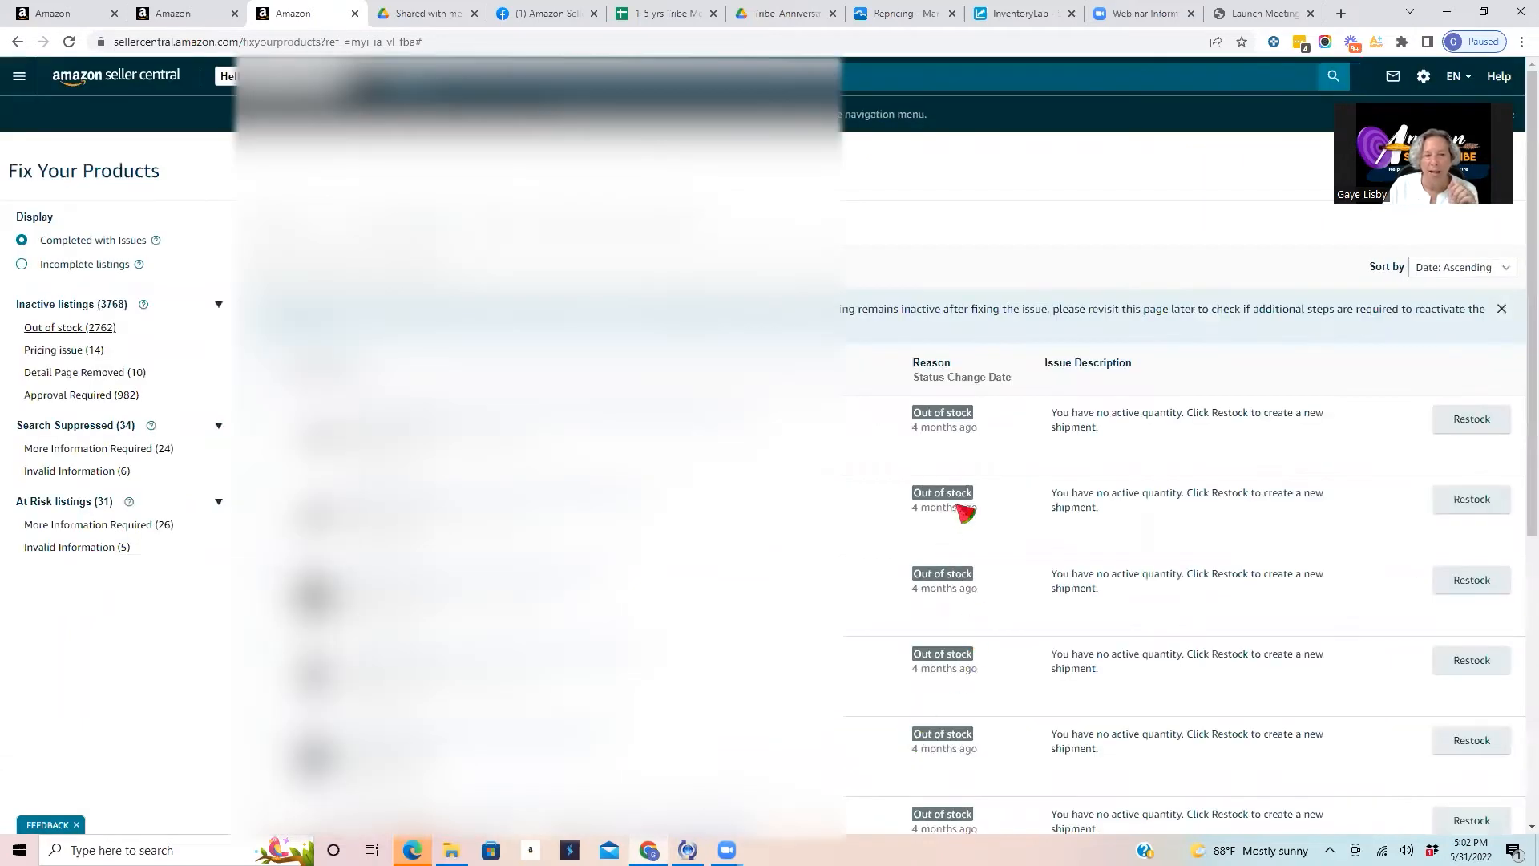
scroll(1015, 482, "down", 3)
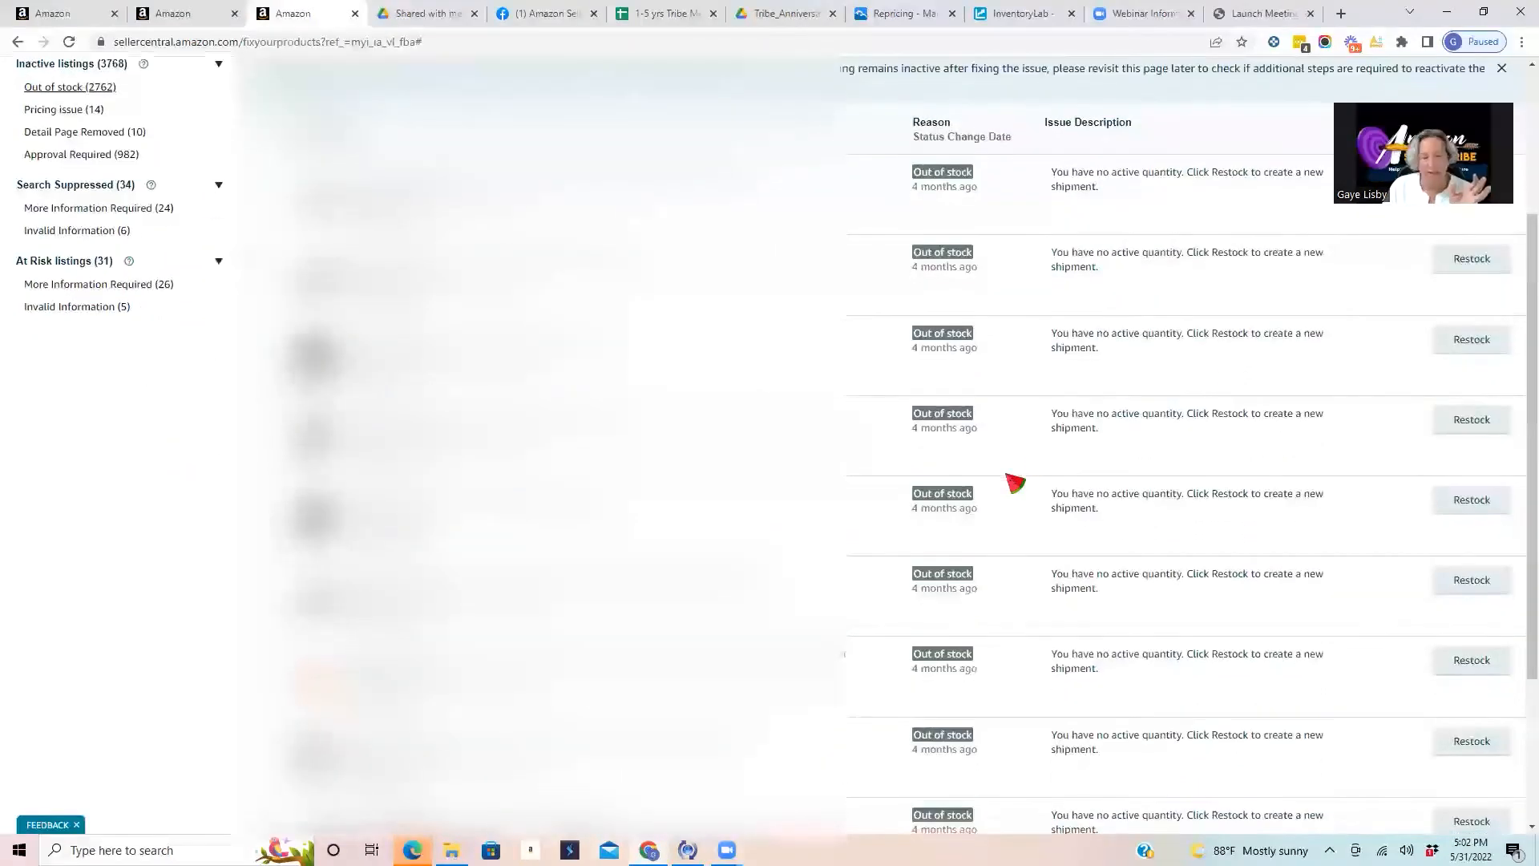
scroll(1016, 483, "down", 2)
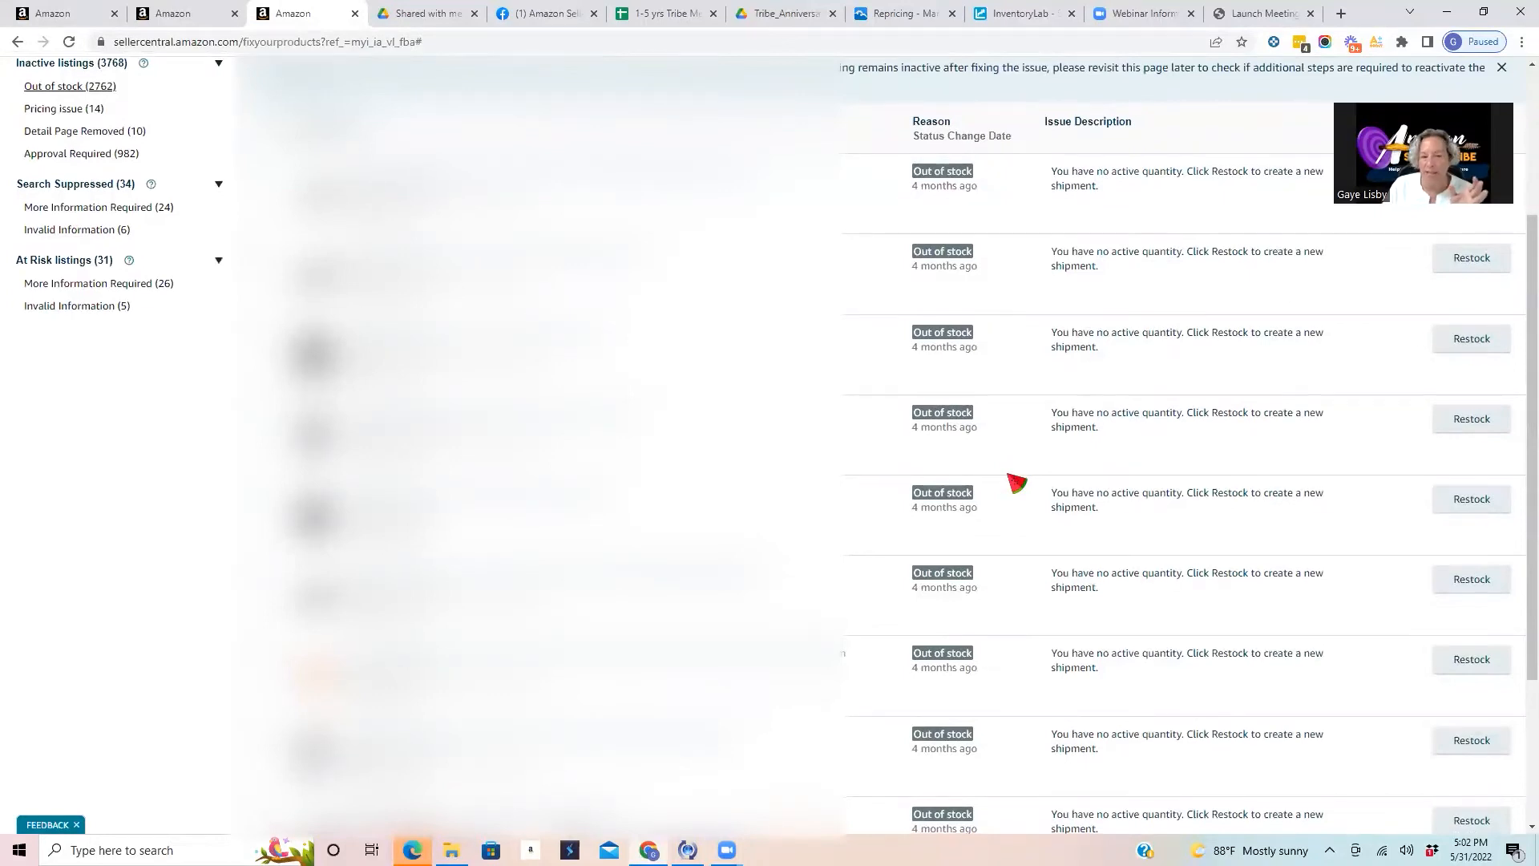
scroll(1019, 482, "down", 1)
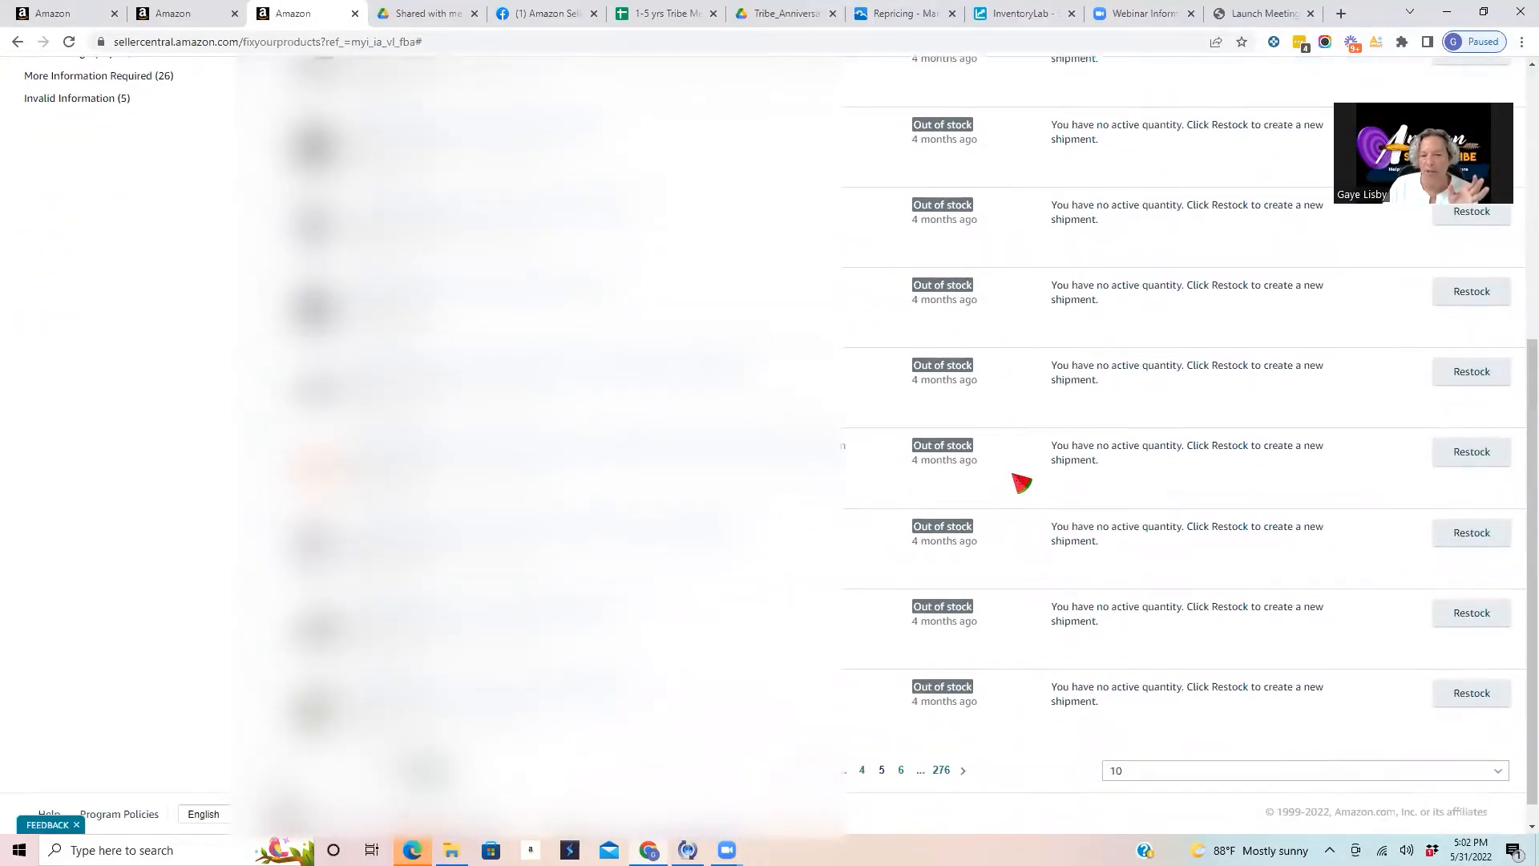
scroll(1020, 483, "up", 6)
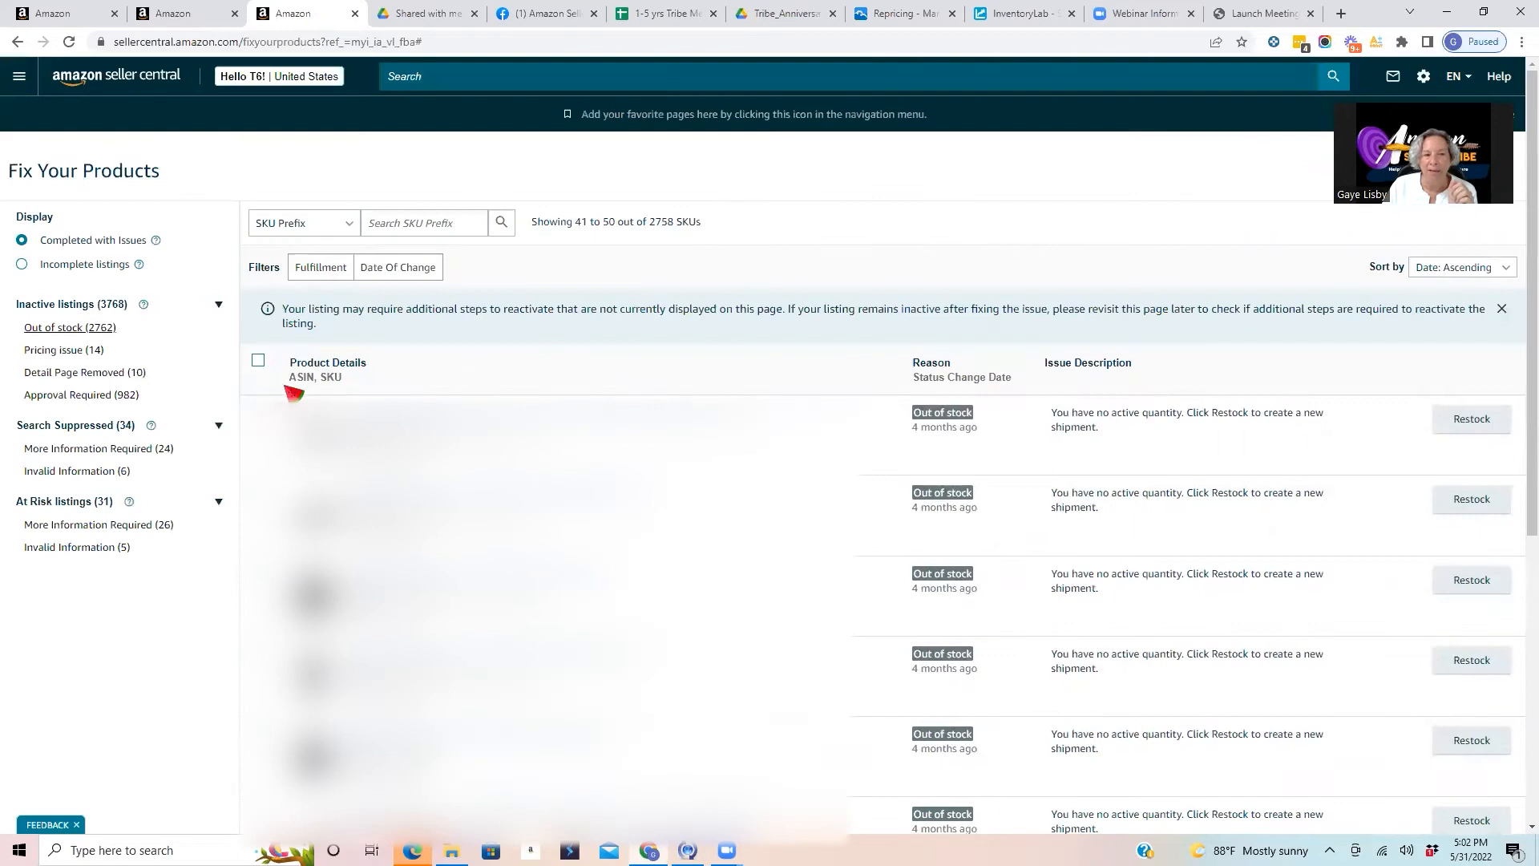
left_click(258, 362)
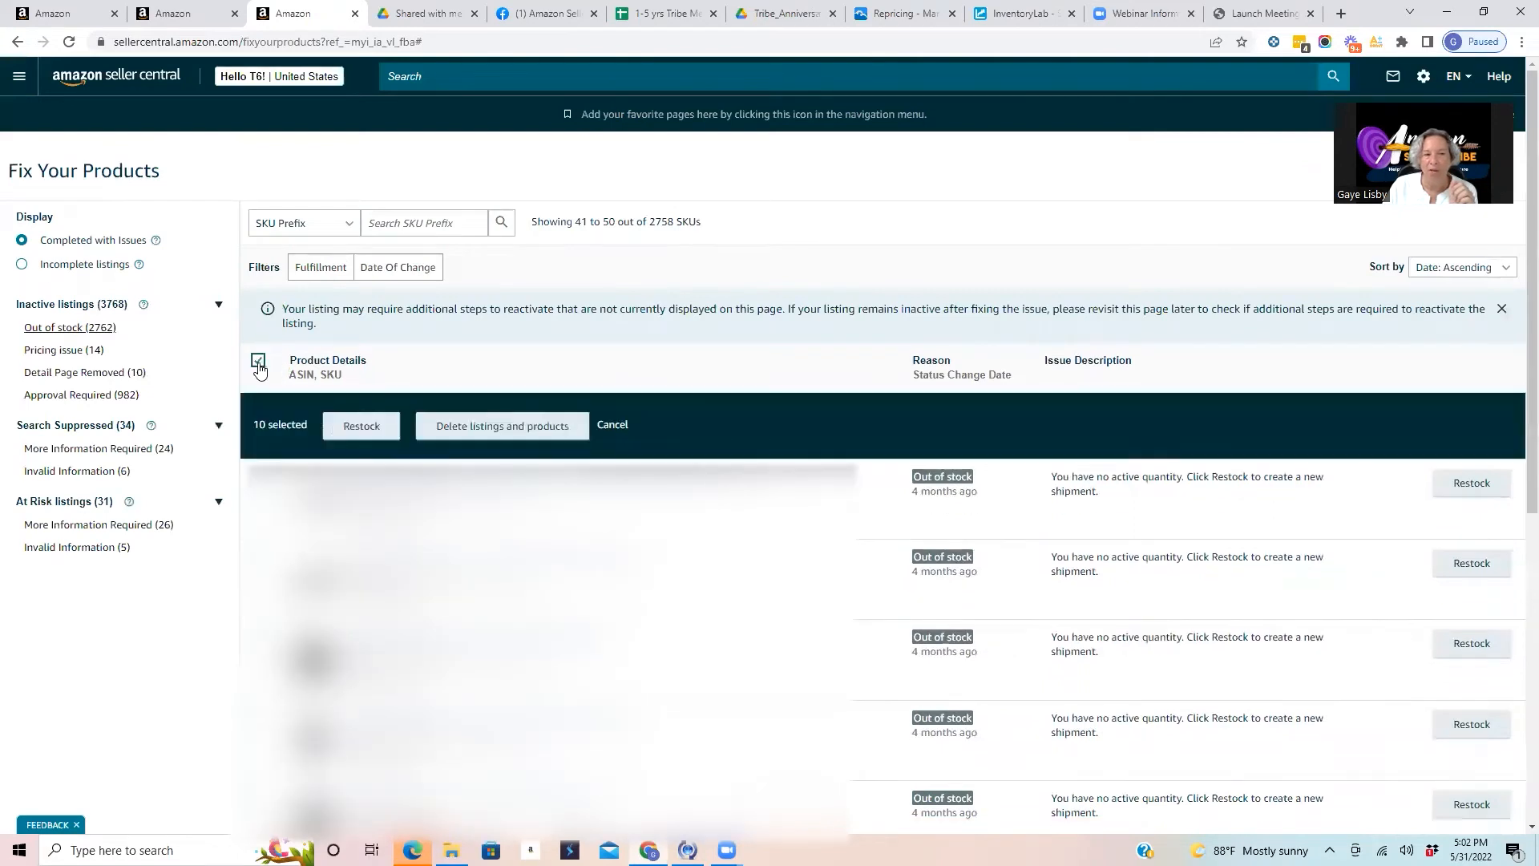
left_click(519, 433)
left_click(962, 491)
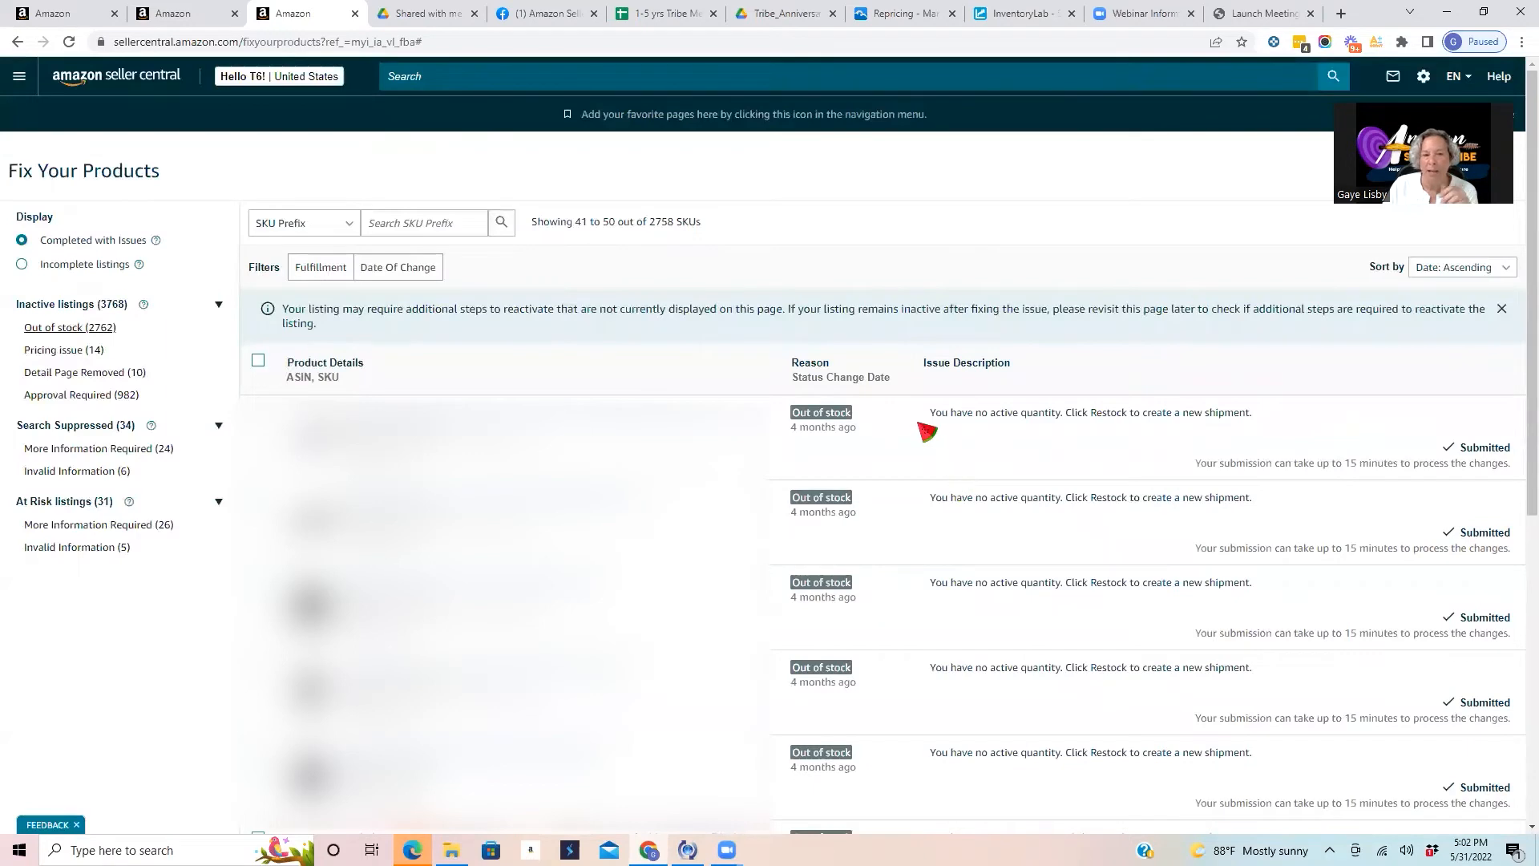
Go to page 6 of the out-of-stock listings, check the entries and delete all 10 products.
scroll(924, 446, "down", 7)
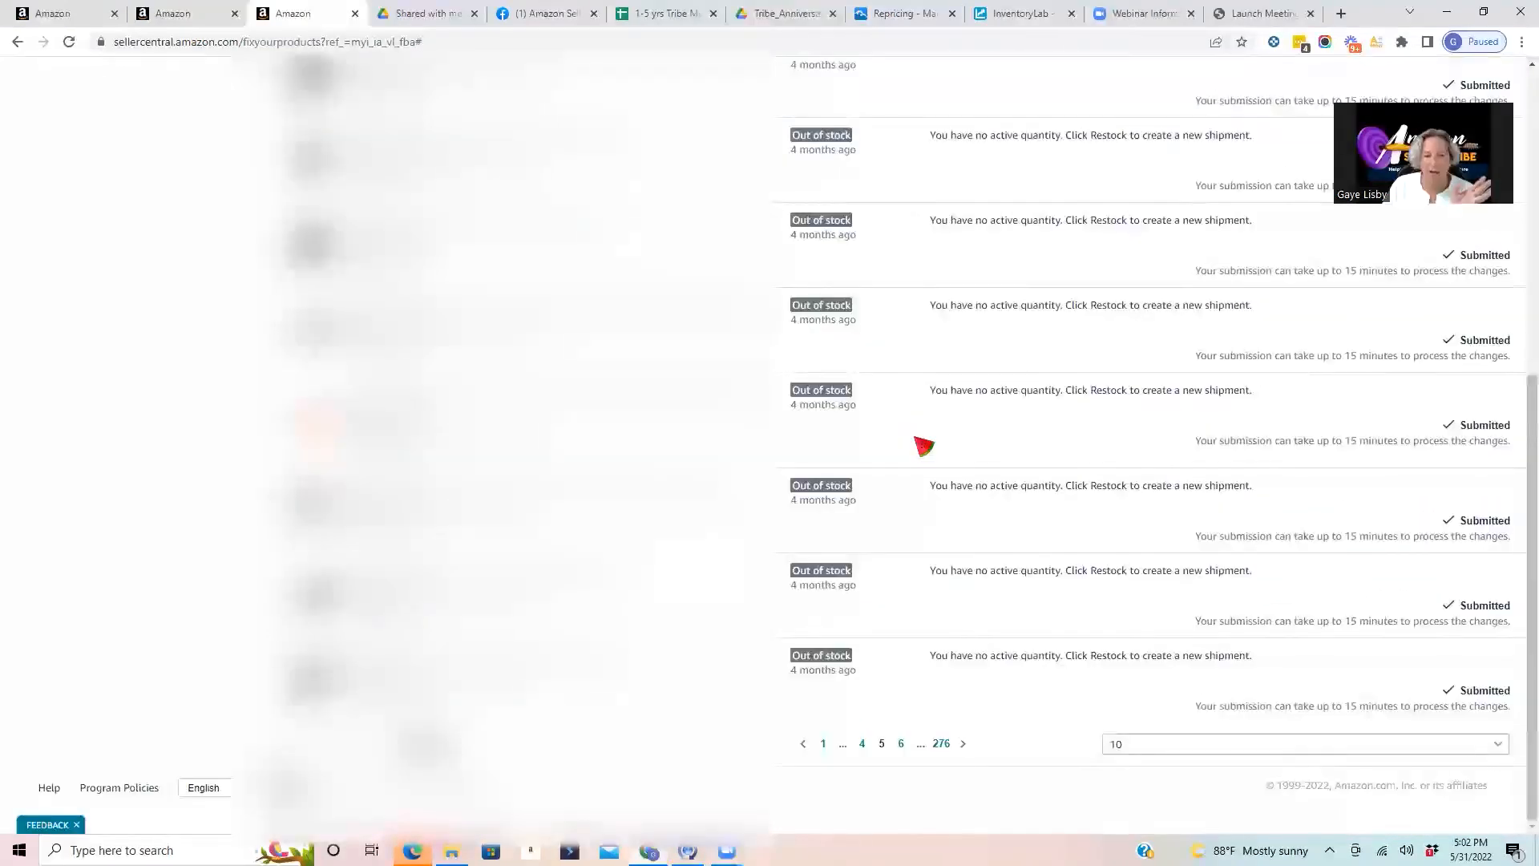
left_click(901, 744)
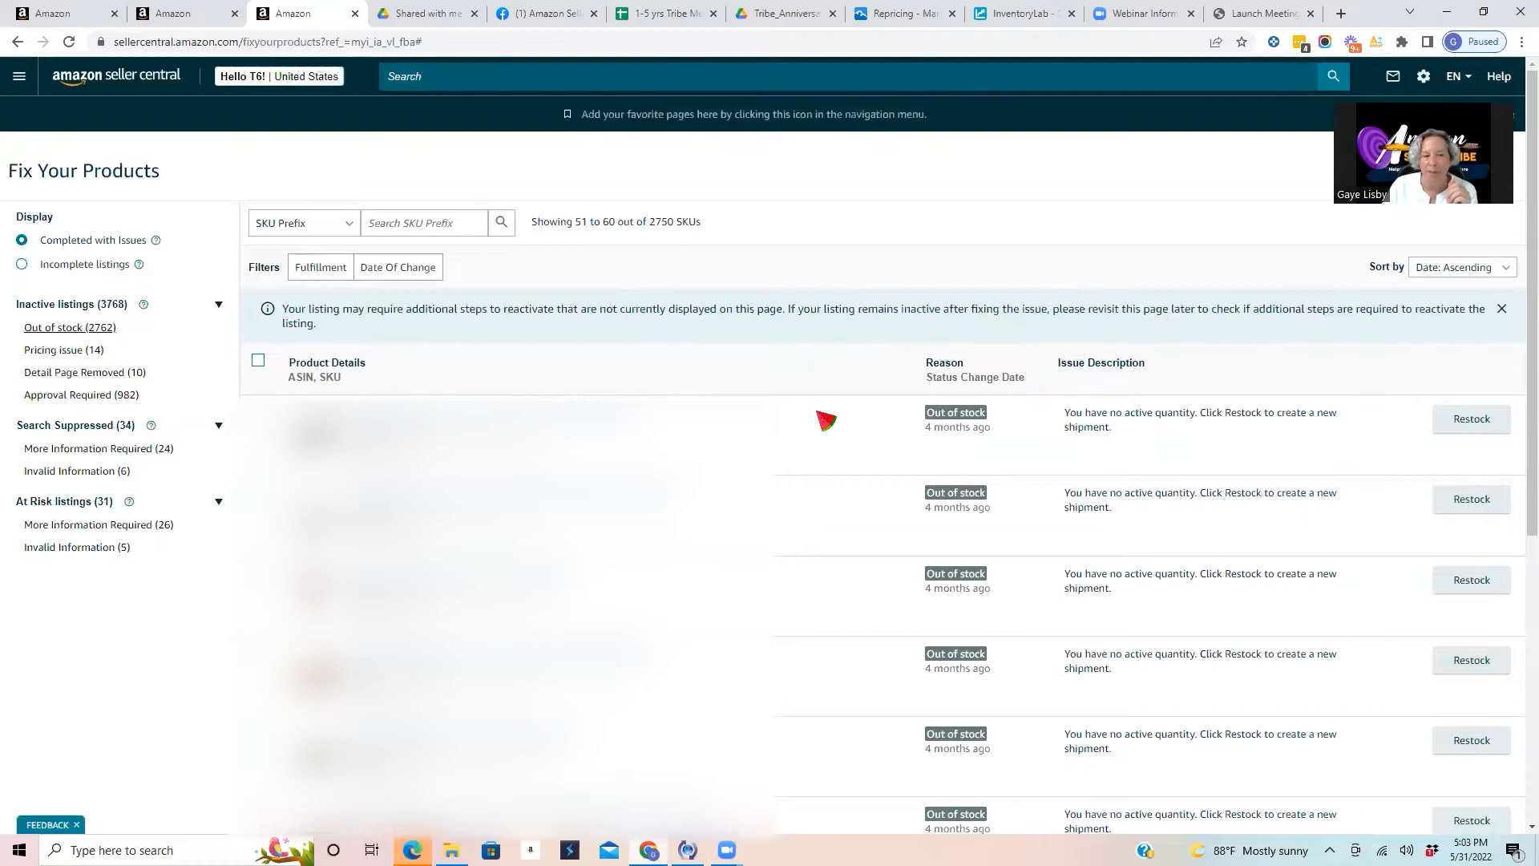
scroll(826, 420, "down", 2)
scroll(826, 420, "down", 4)
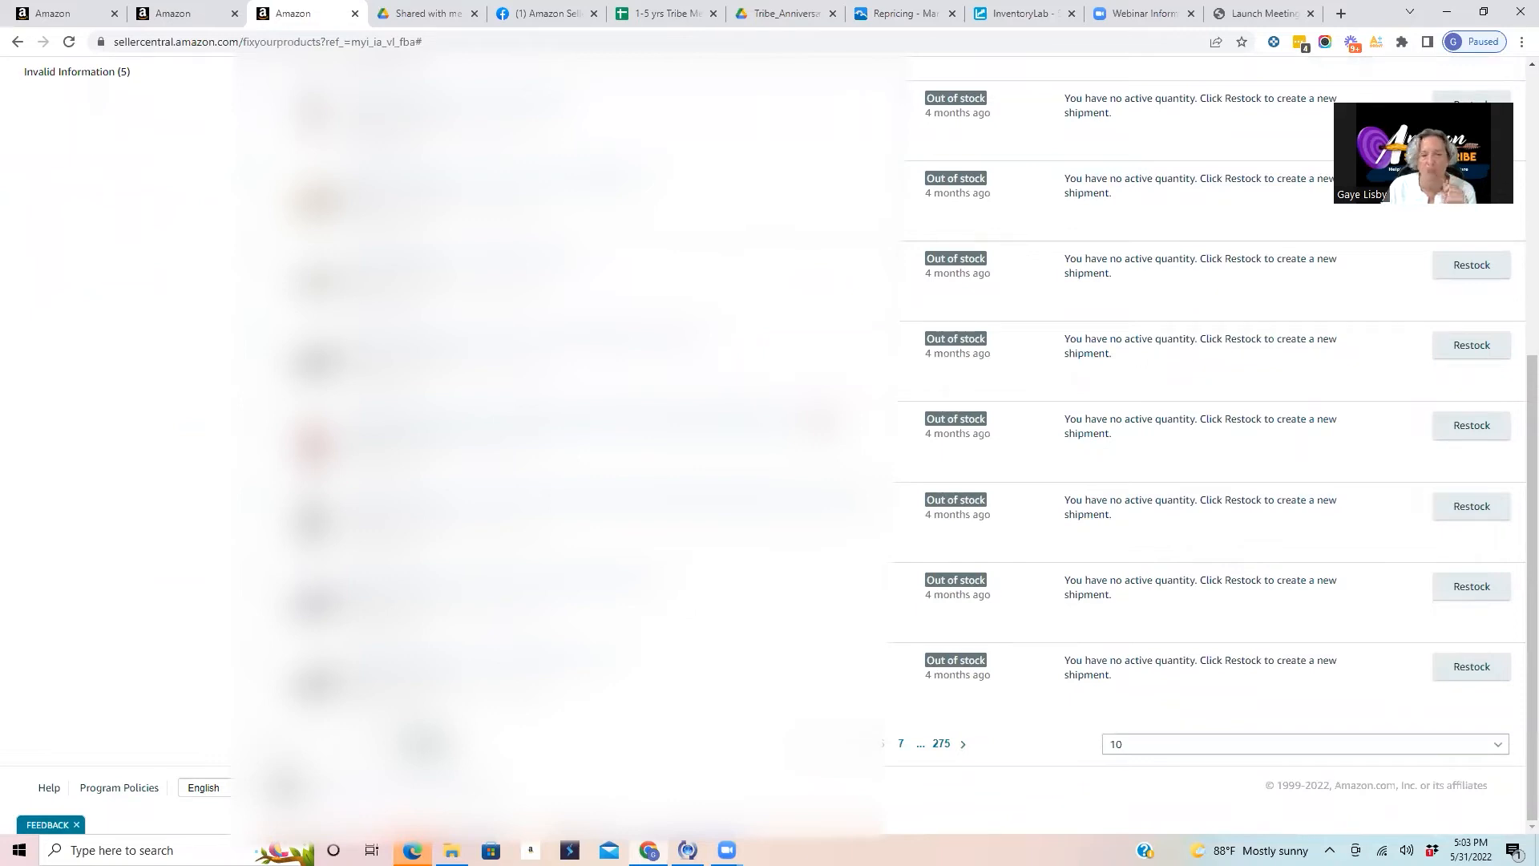
scroll(826, 420, "up", 5)
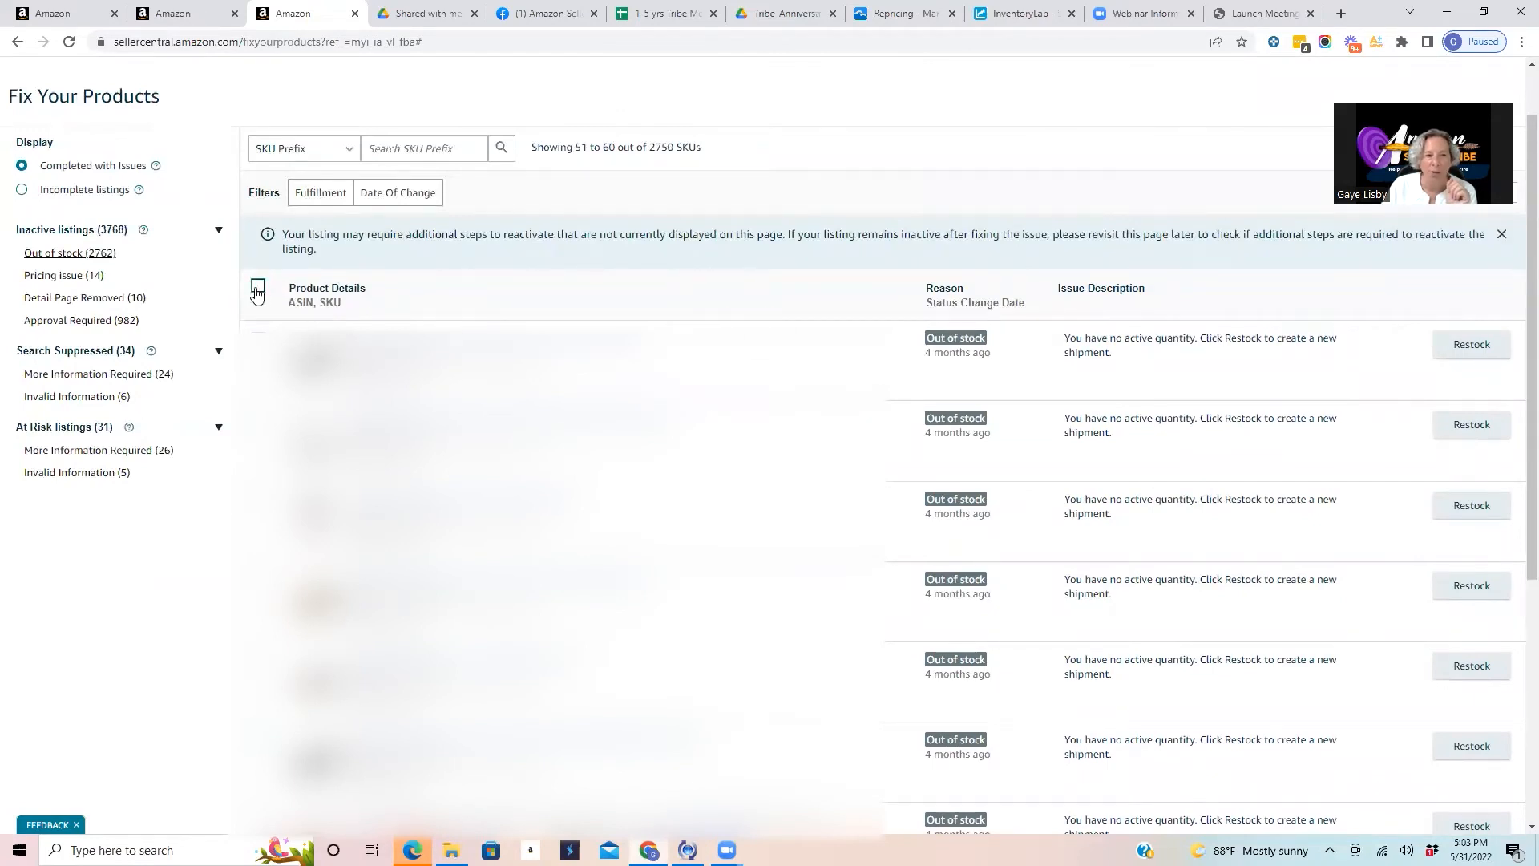
left_click(257, 289)
left_click(480, 353)
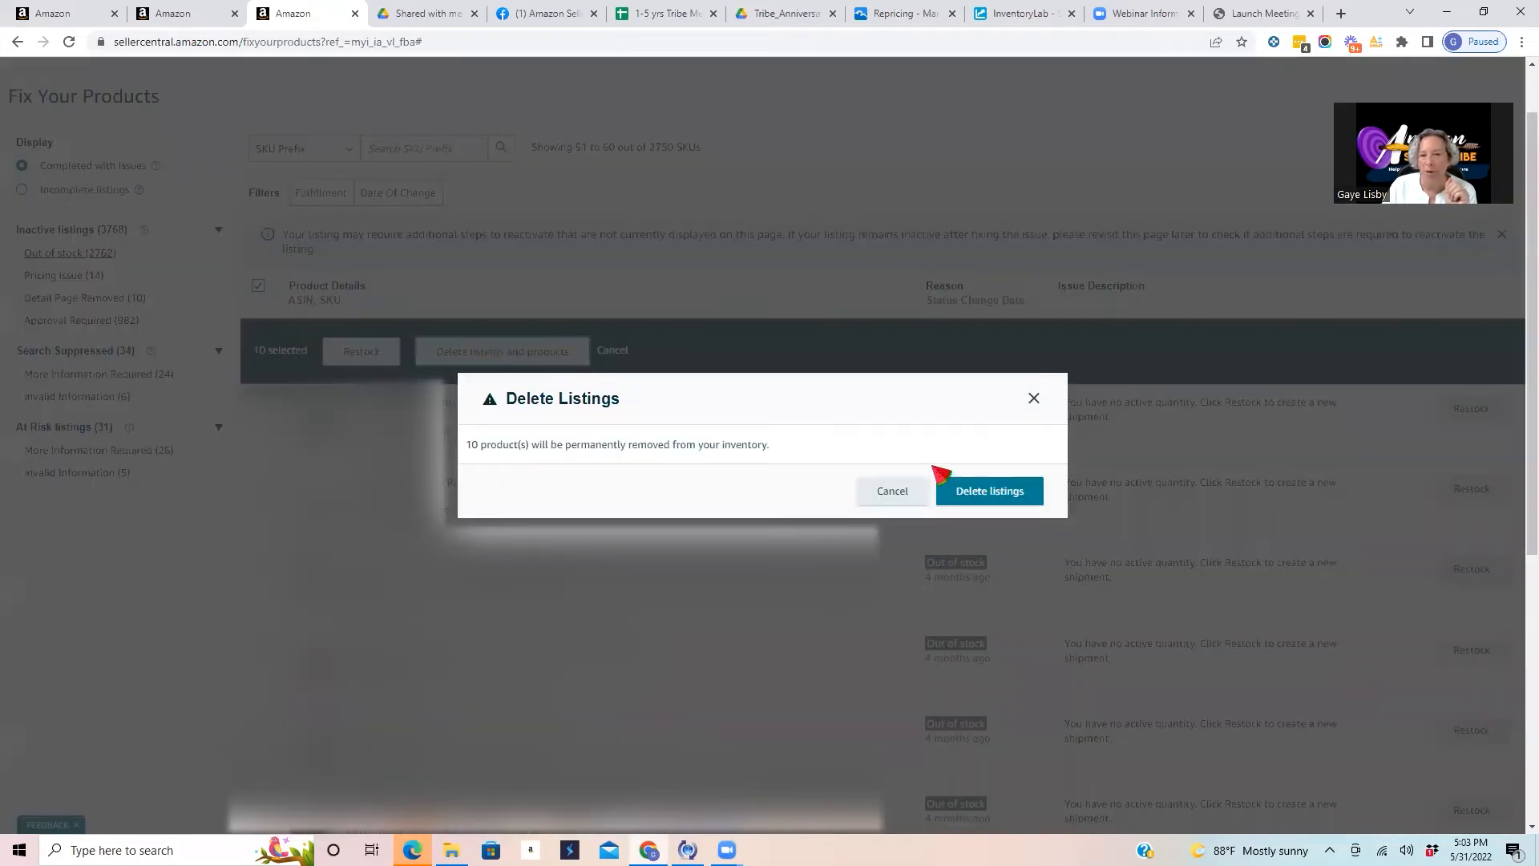
left_click(984, 495)
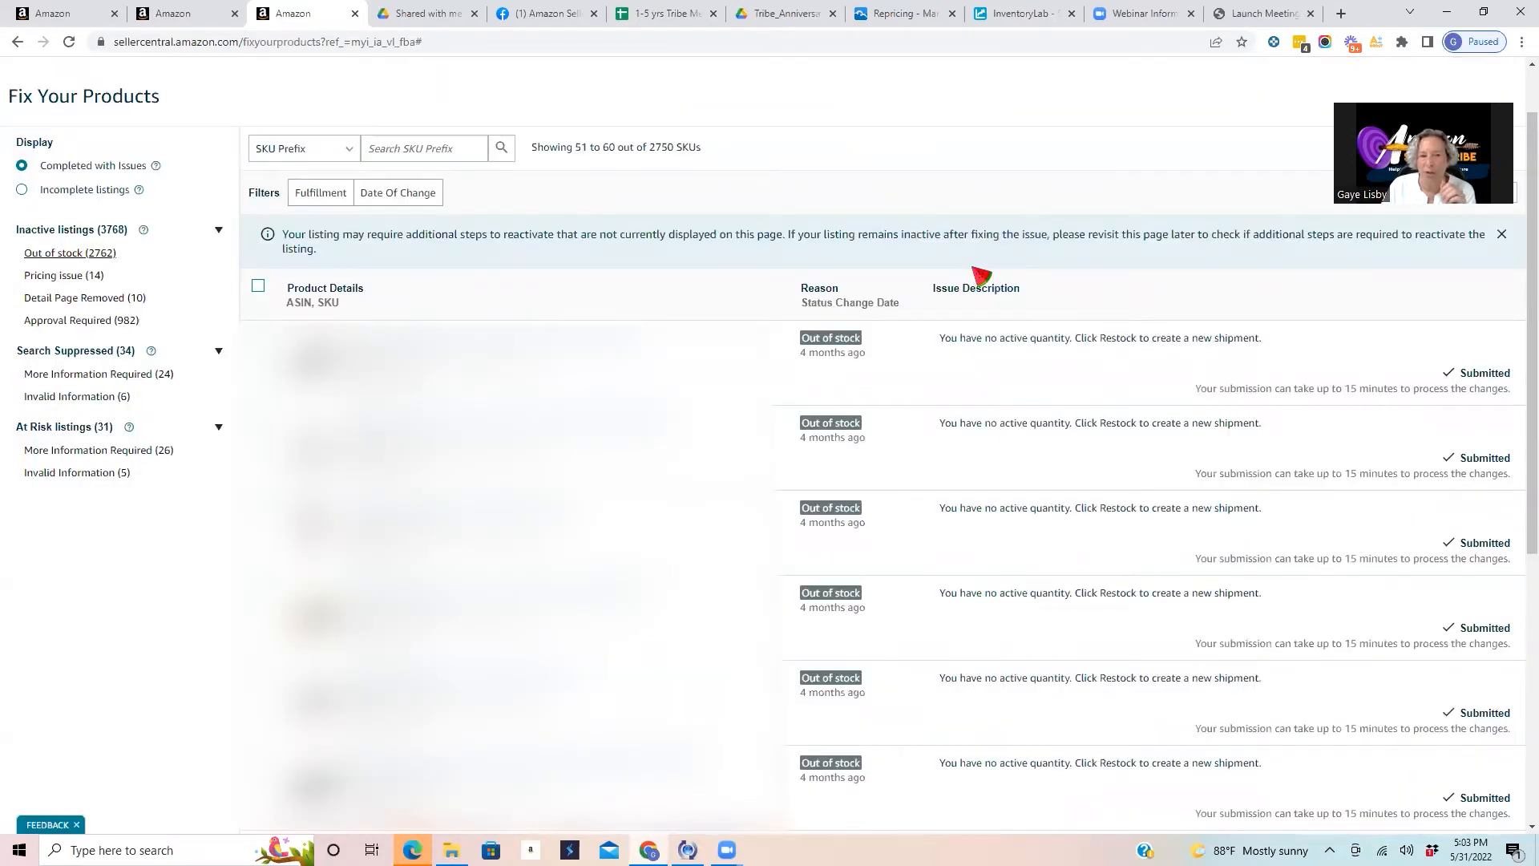
scroll(982, 277, "down", 6)
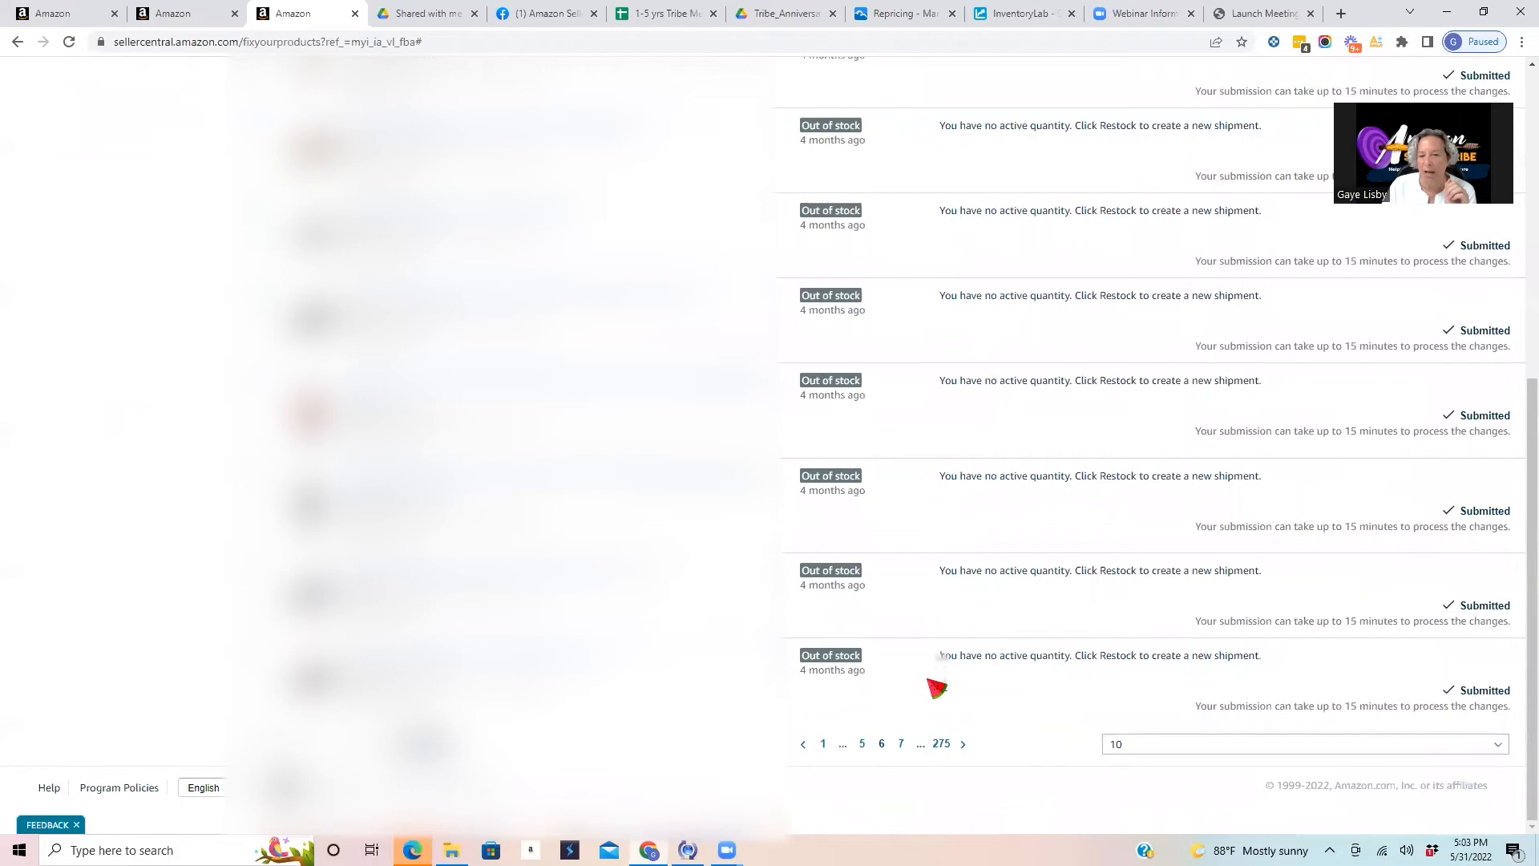
Go to page 7 of the out-of-stock listings, check the entries and delete all 10 products.
left_click(902, 744)
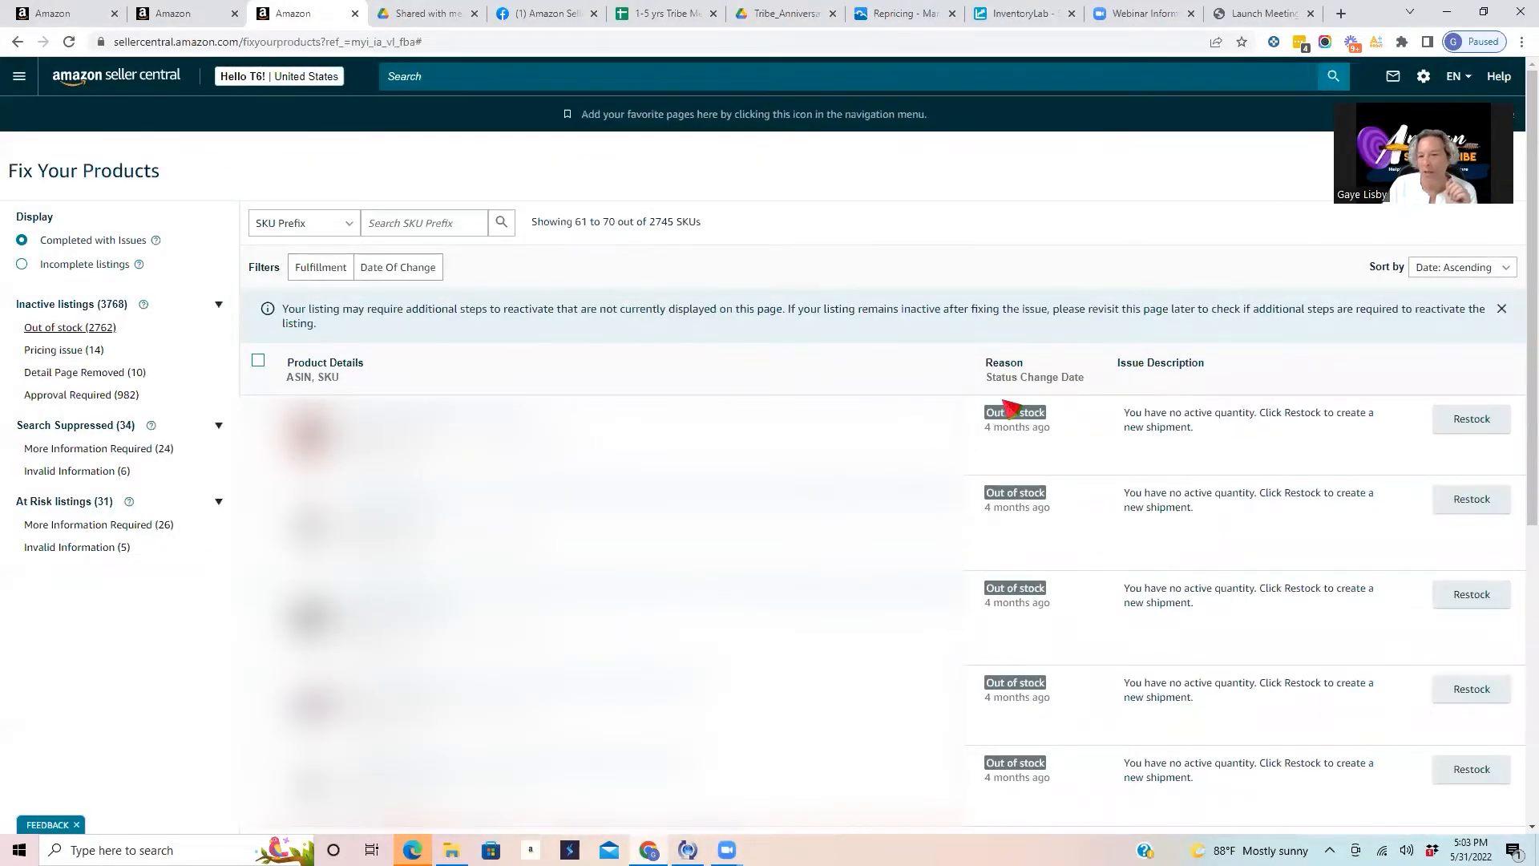
scroll(1004, 418, "down", 3)
scroll(1008, 435, "down", 3)
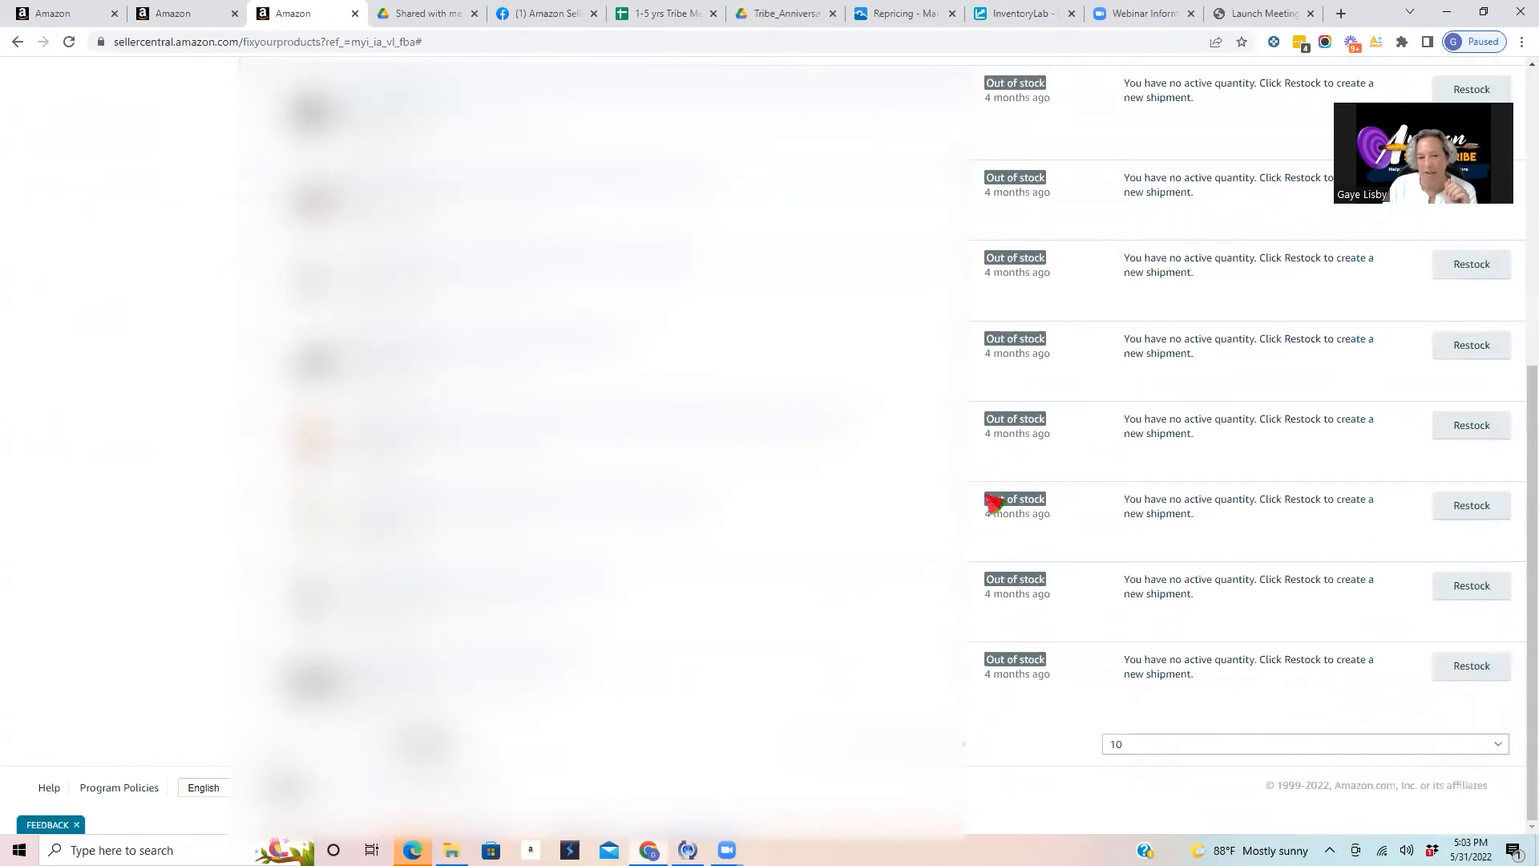
scroll(953, 449, "up", 6)
left_click(257, 336)
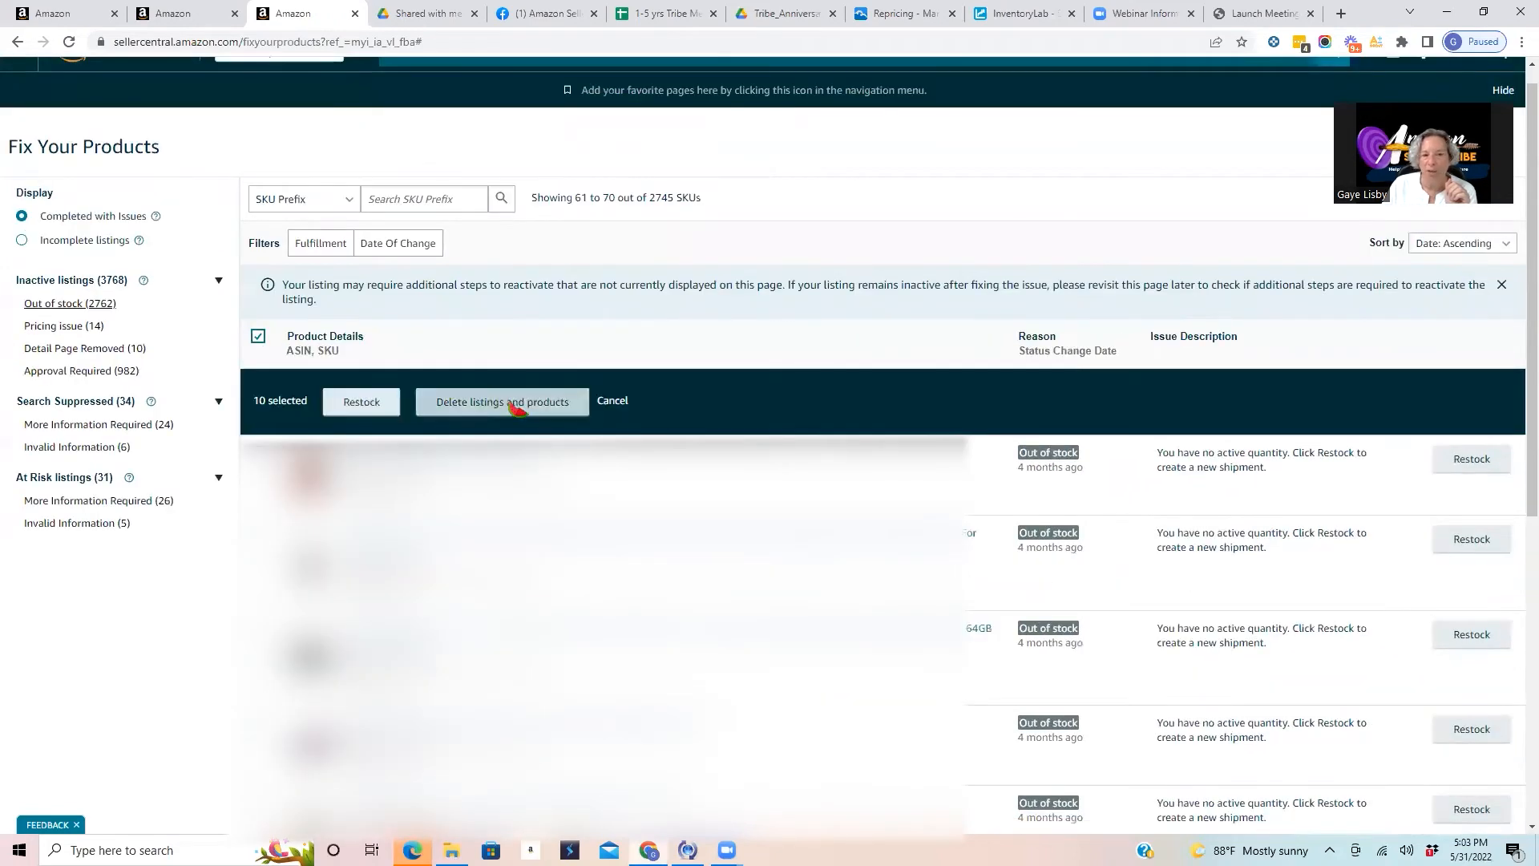
left_click(513, 403)
left_click(1008, 491)
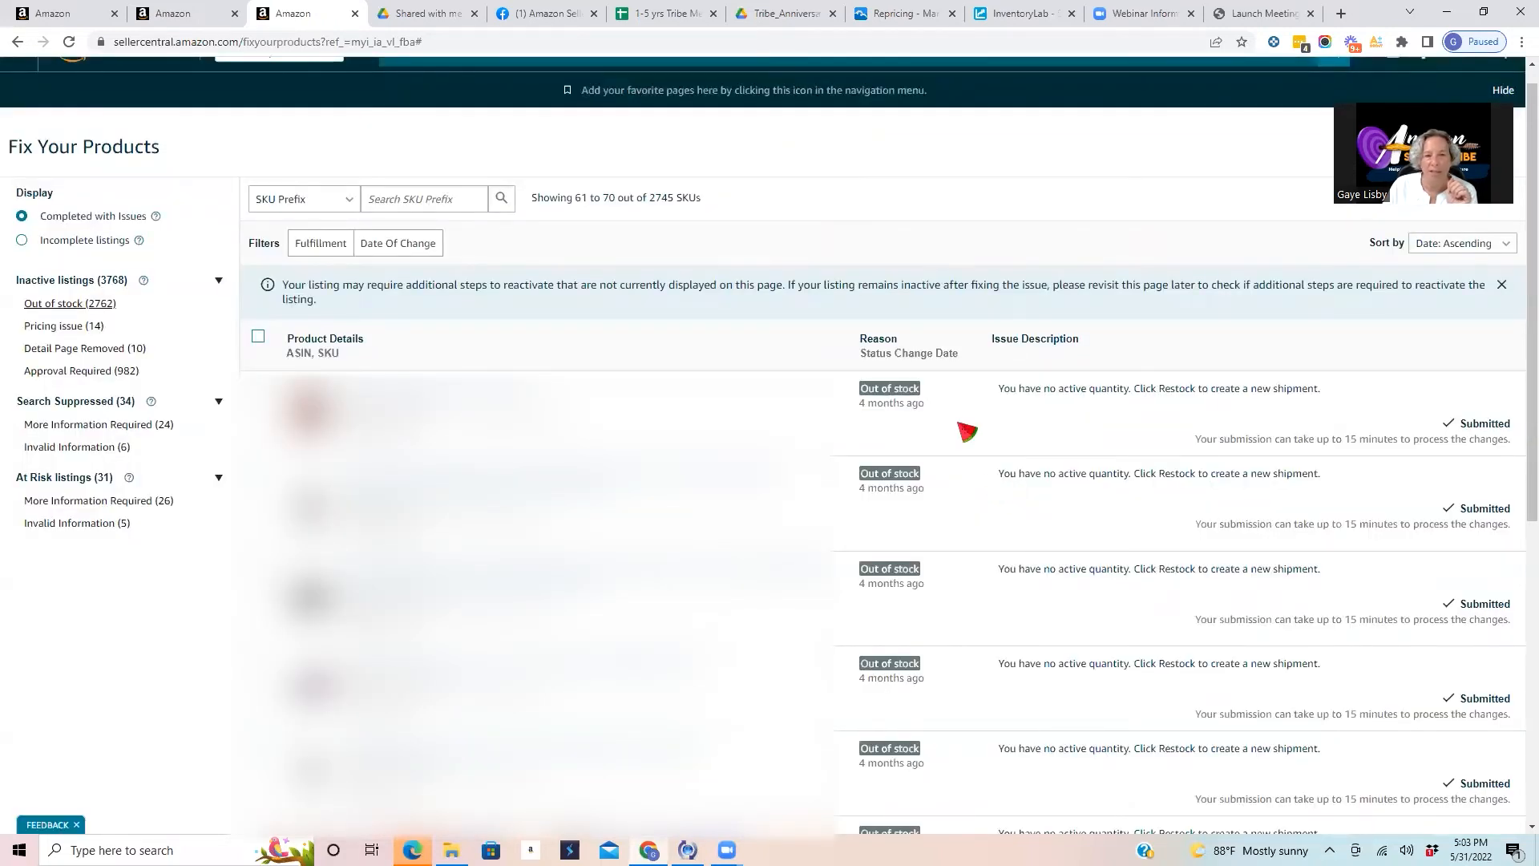
Go to page 8 of the out-of-stock listings and delete all 10 products on it.
scroll(966, 431, "down", 7)
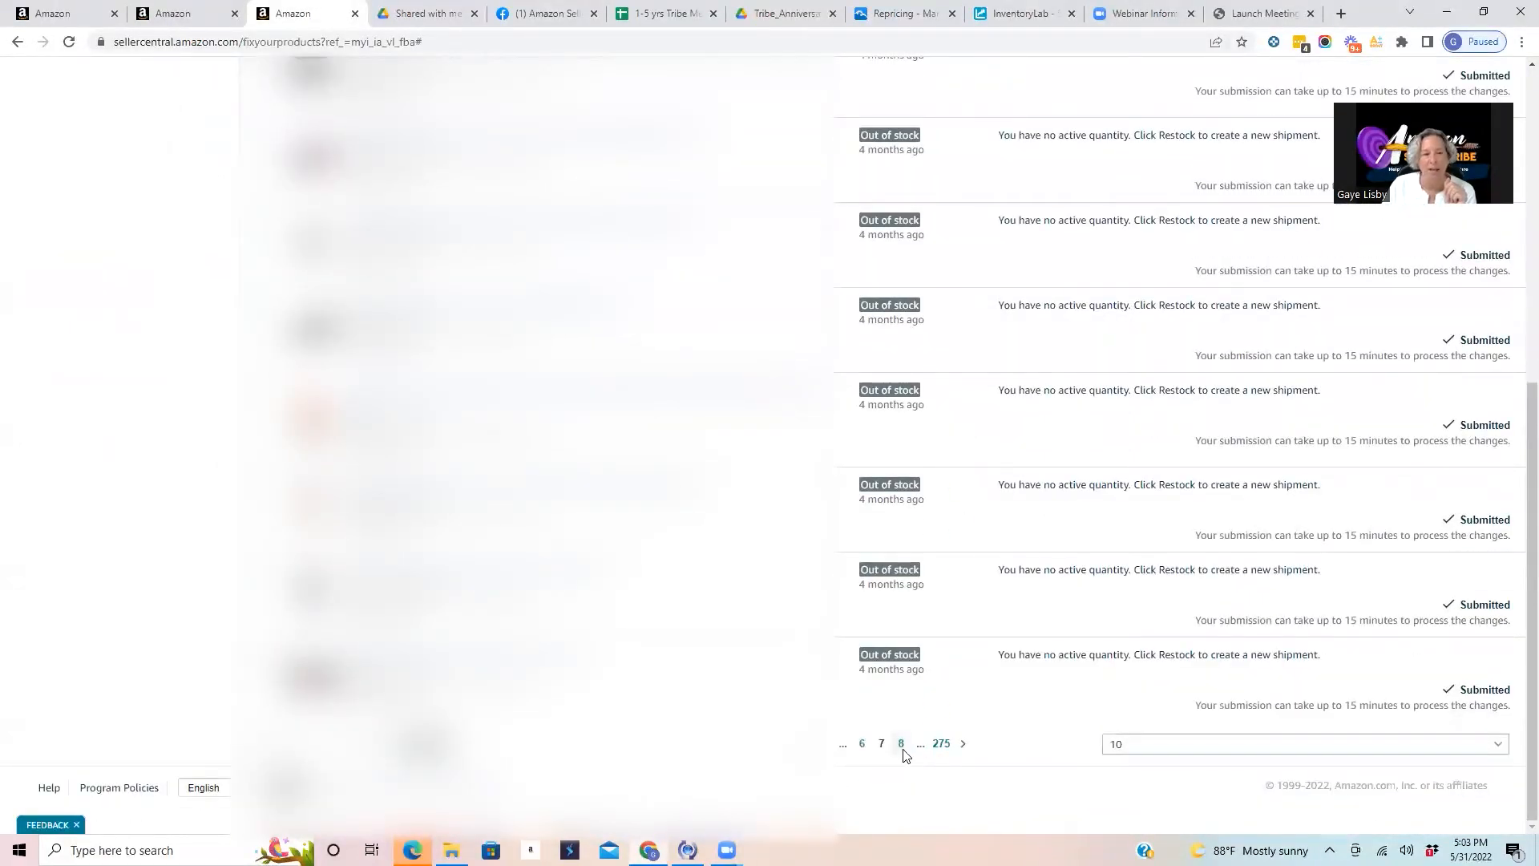
left_click(901, 746)
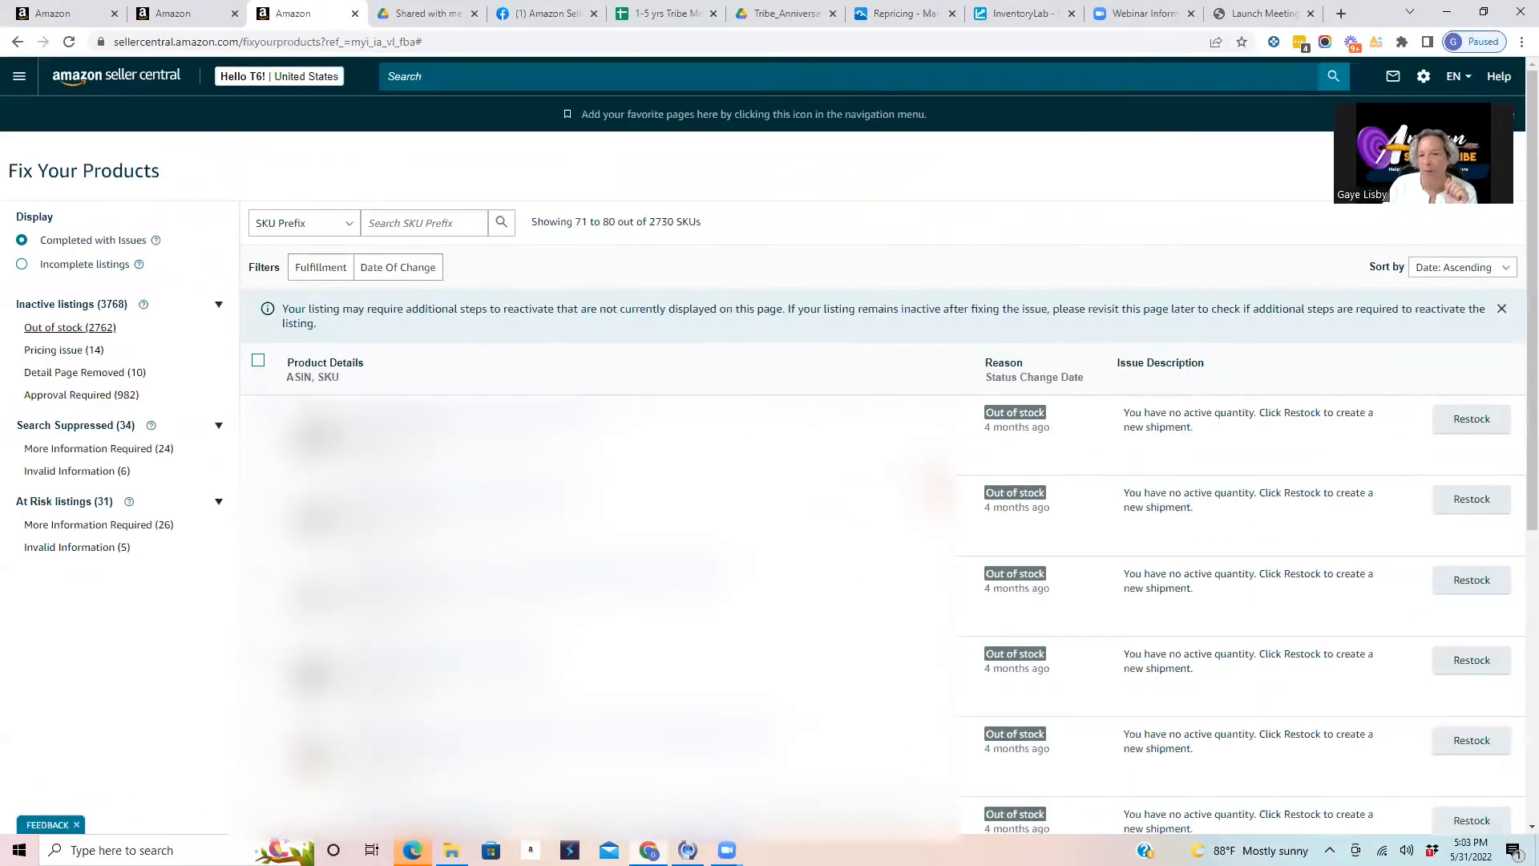
left_click(258, 359)
left_click(481, 433)
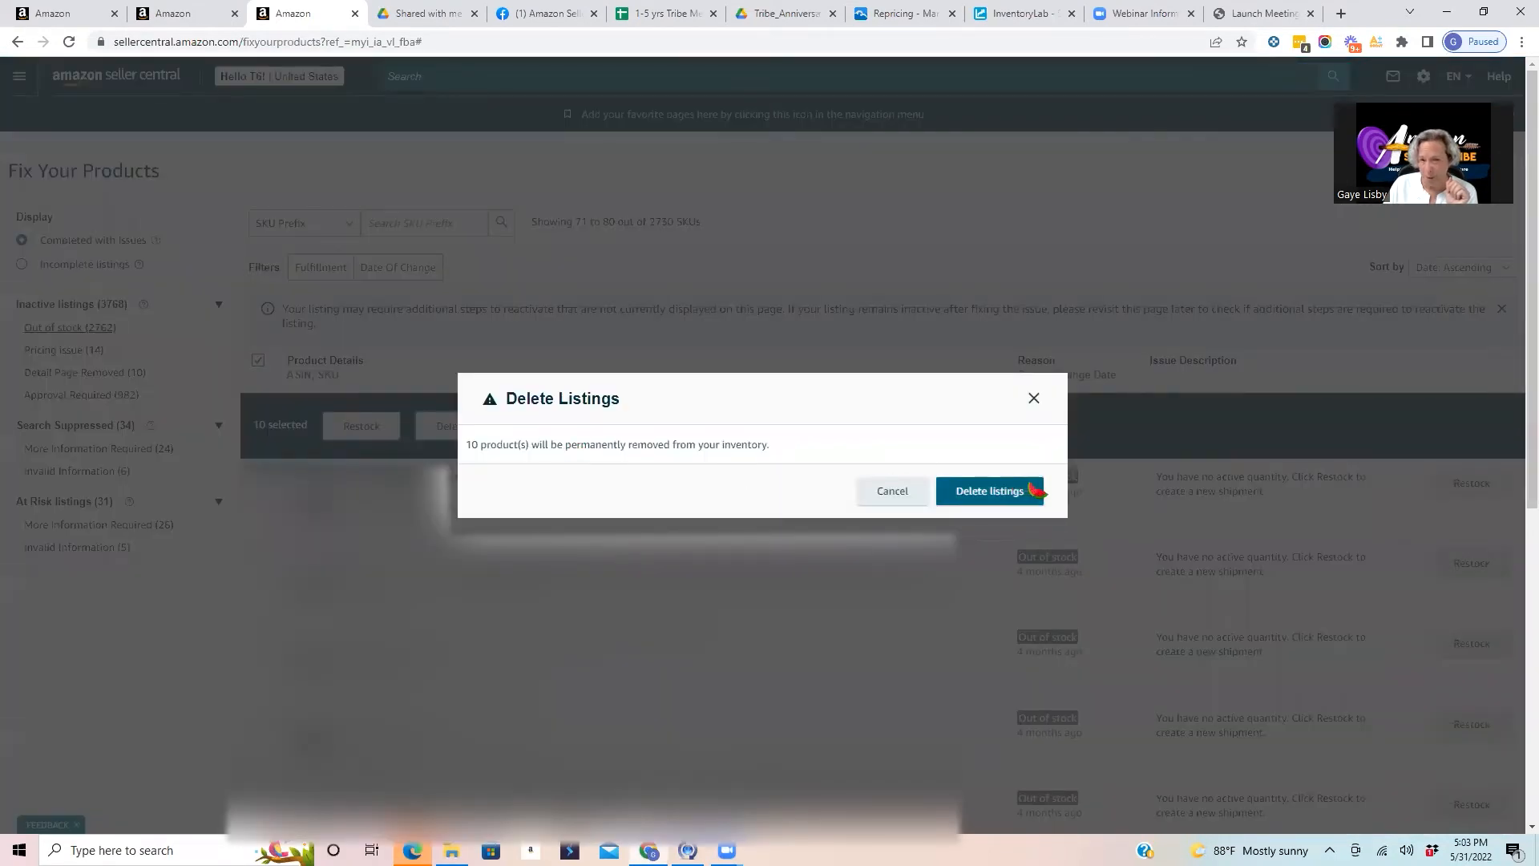
left_click(1007, 495)
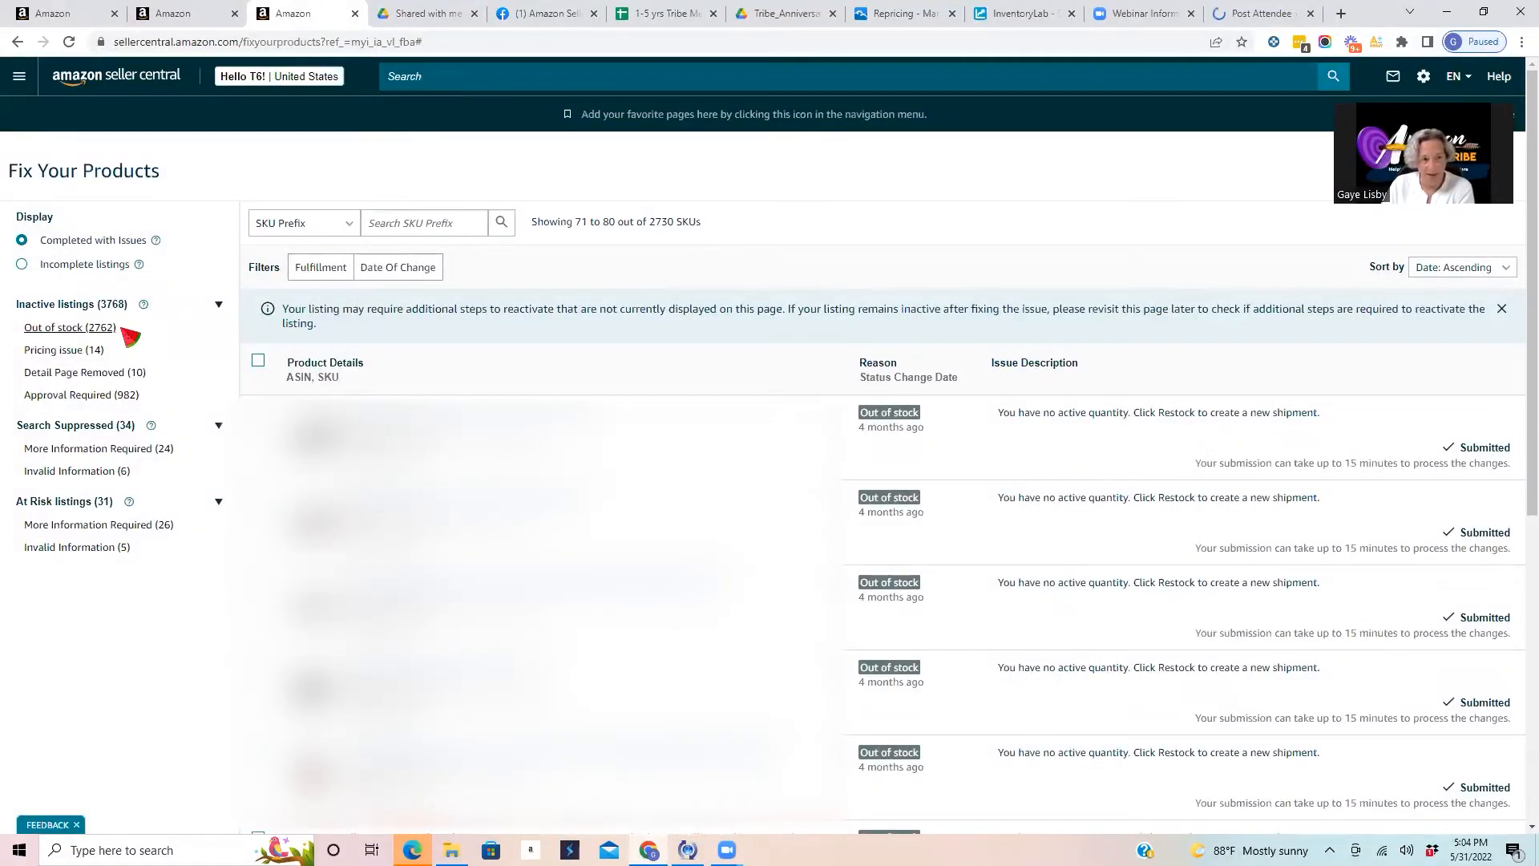
Reload the Fix Your Products page and examine the reasons and status change dates of the inactive listings.
left_click(70, 43)
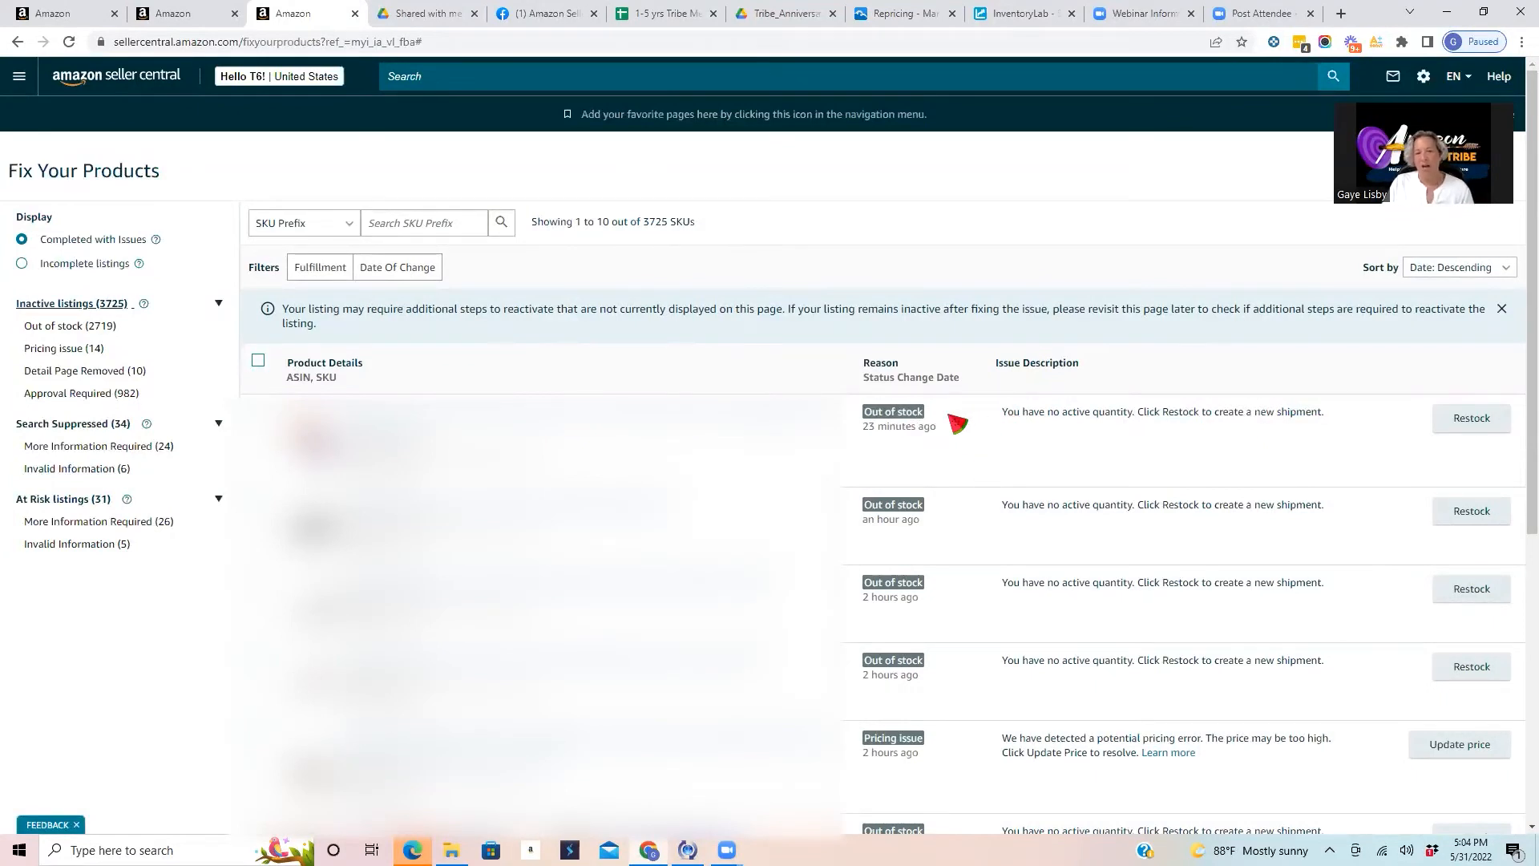
scroll(950, 437, "down", 1)
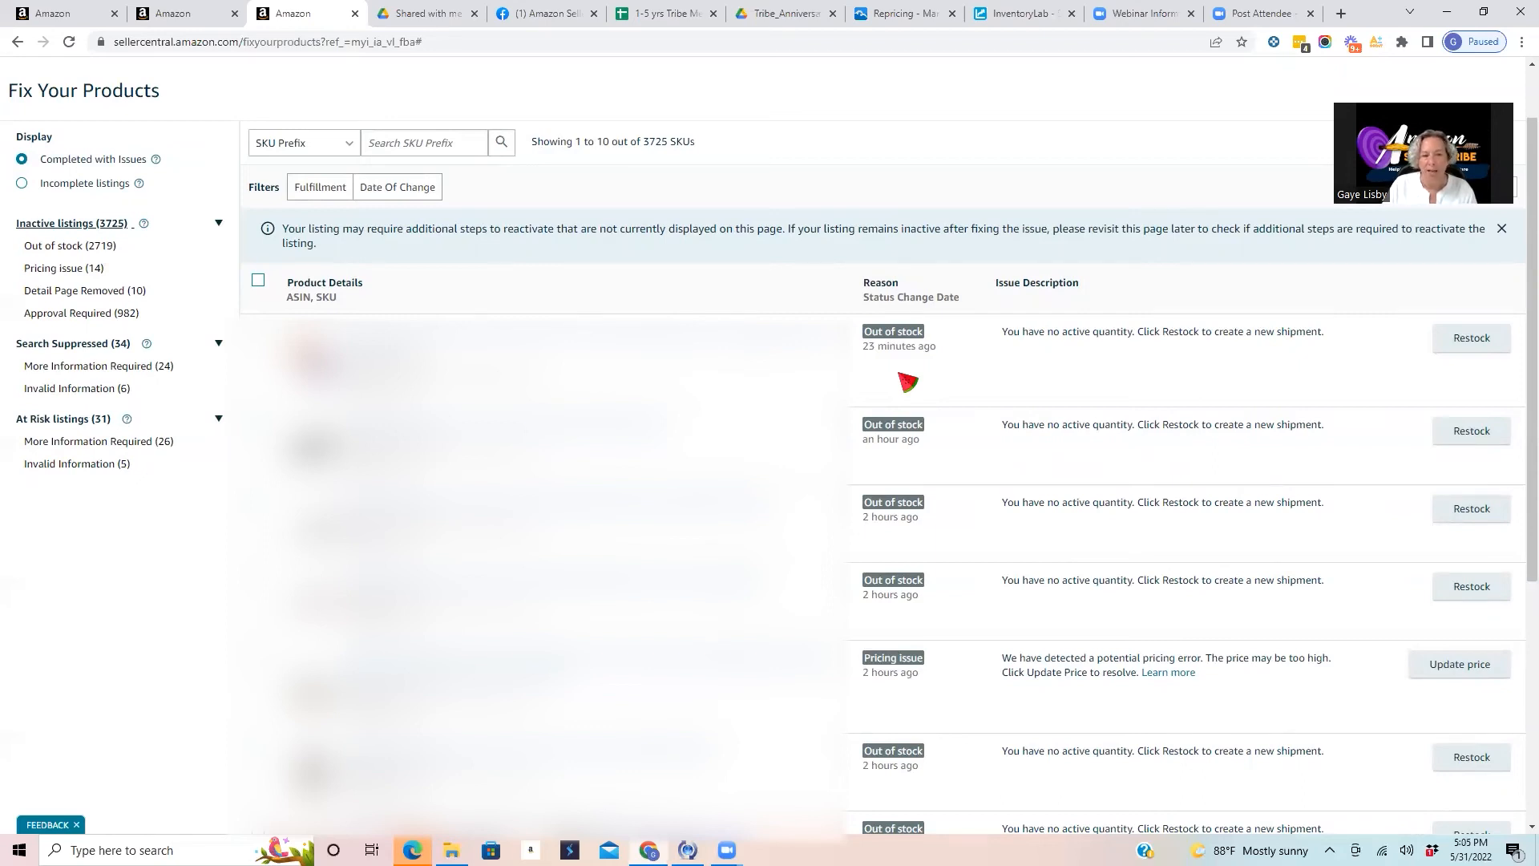
scroll(907, 382, "down", 2)
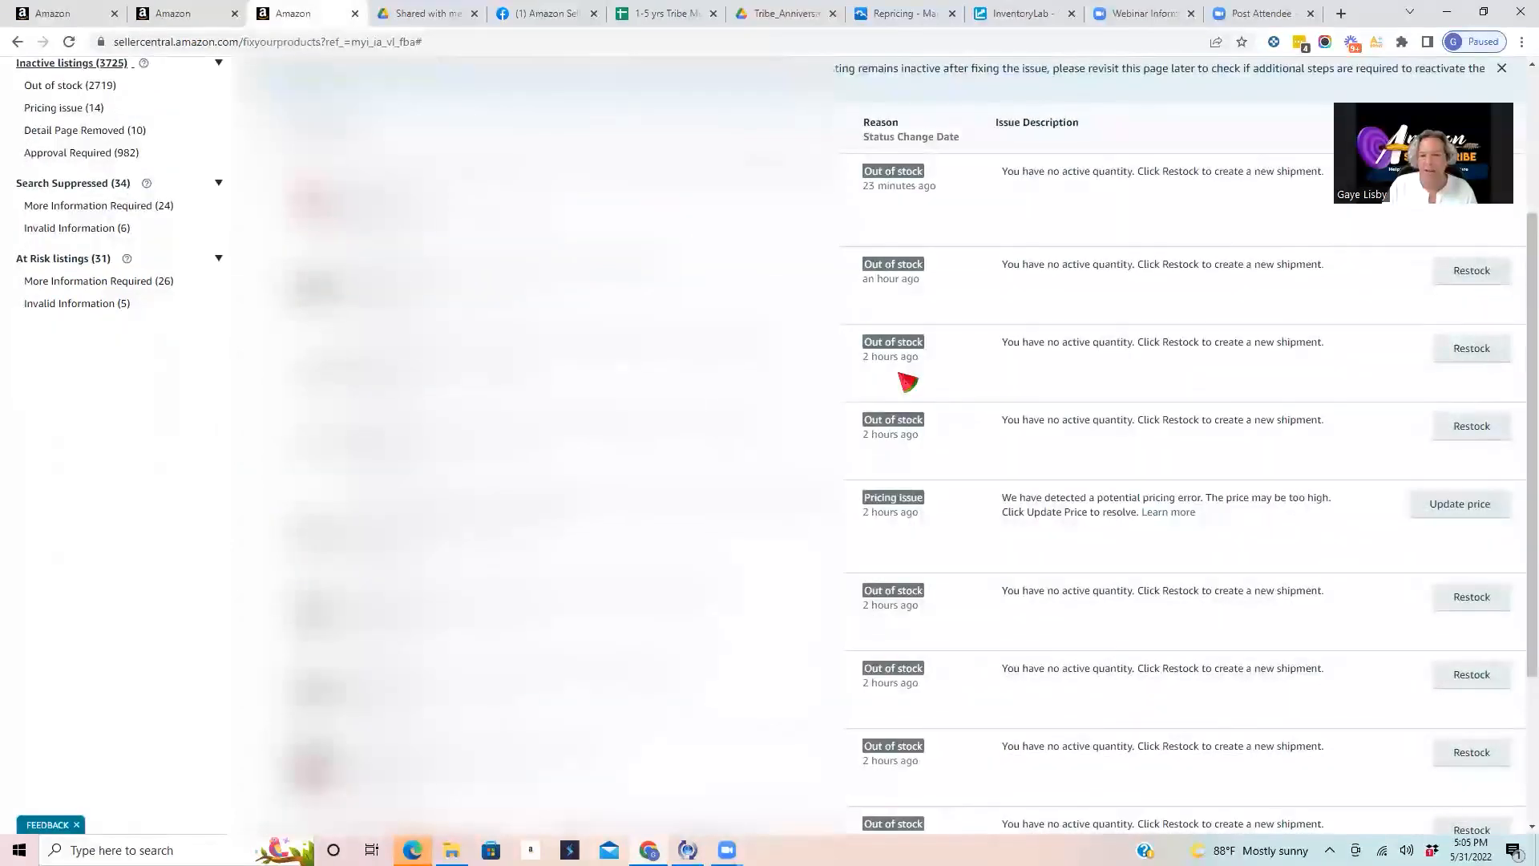
scroll(907, 382, "down", 2)
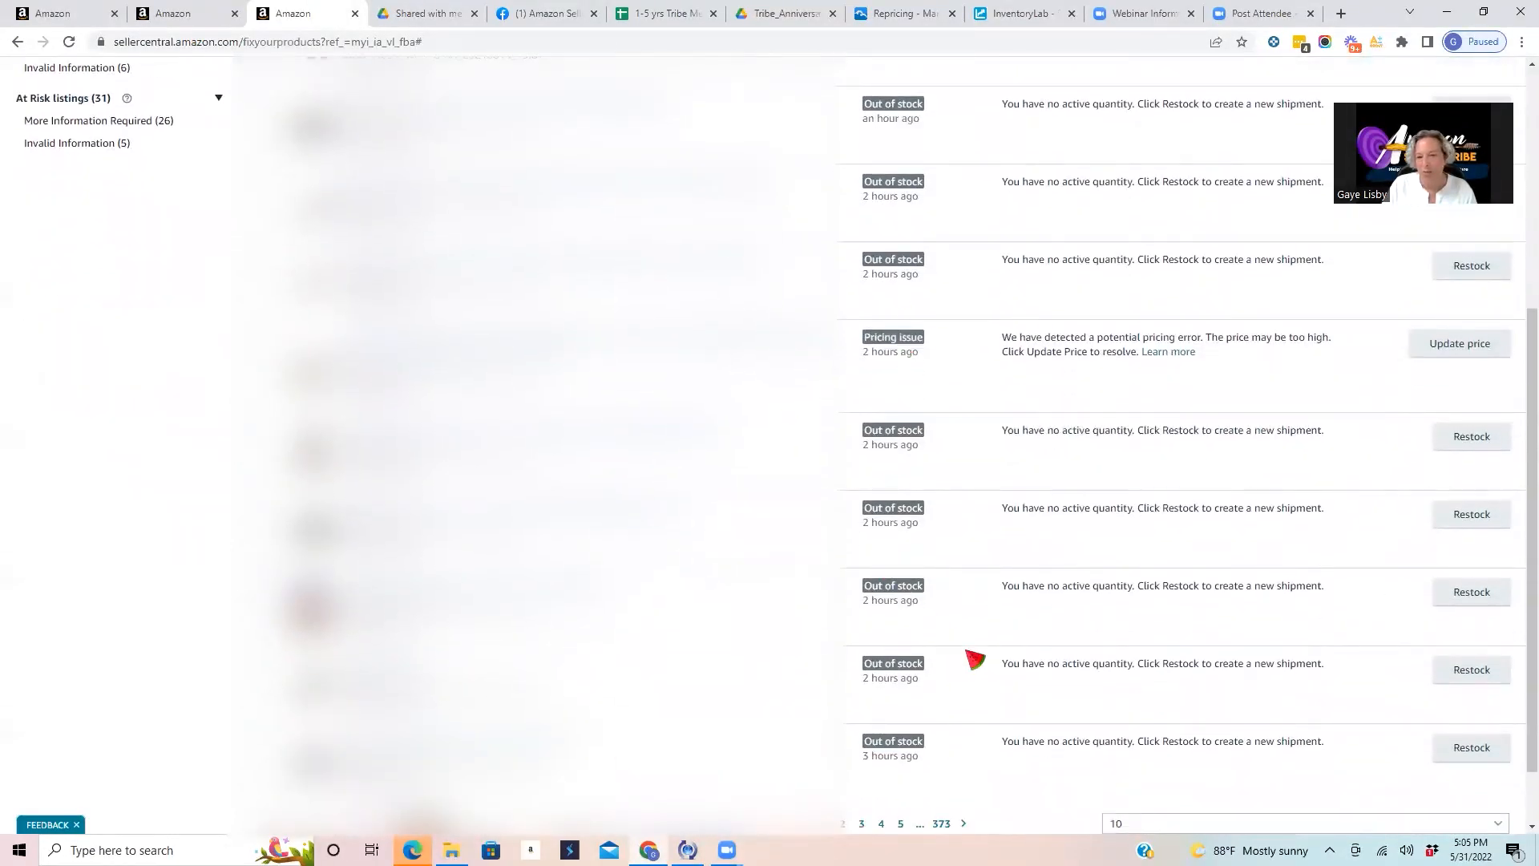
scroll(934, 305, "up", 4)
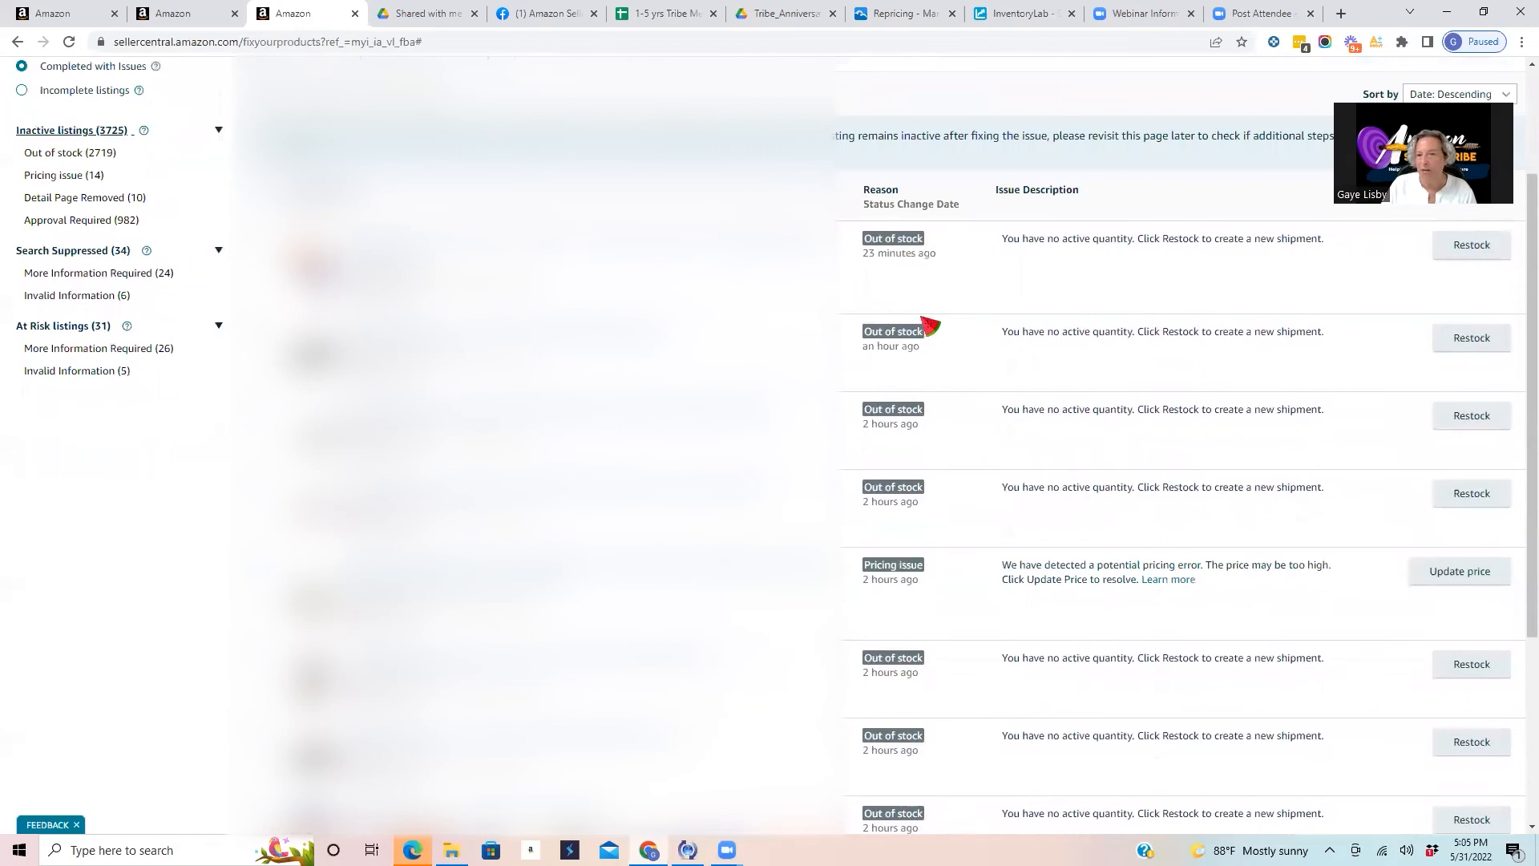
scroll(930, 357, "down", 5)
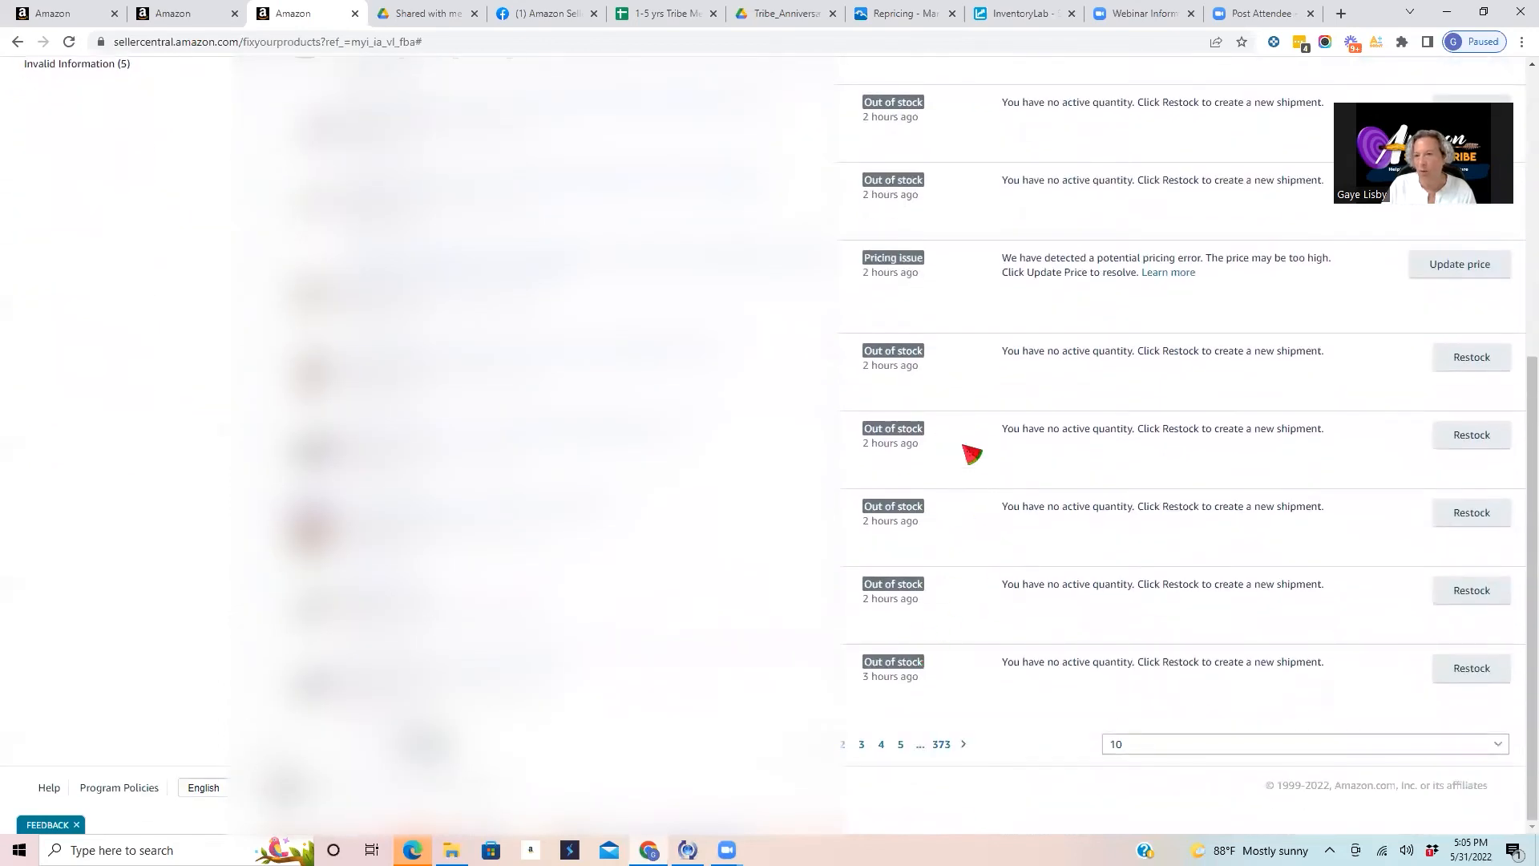
scroll(965, 446, "up", 2)
scroll(890, 441, "up", 3)
scroll(882, 336, "up", 1)
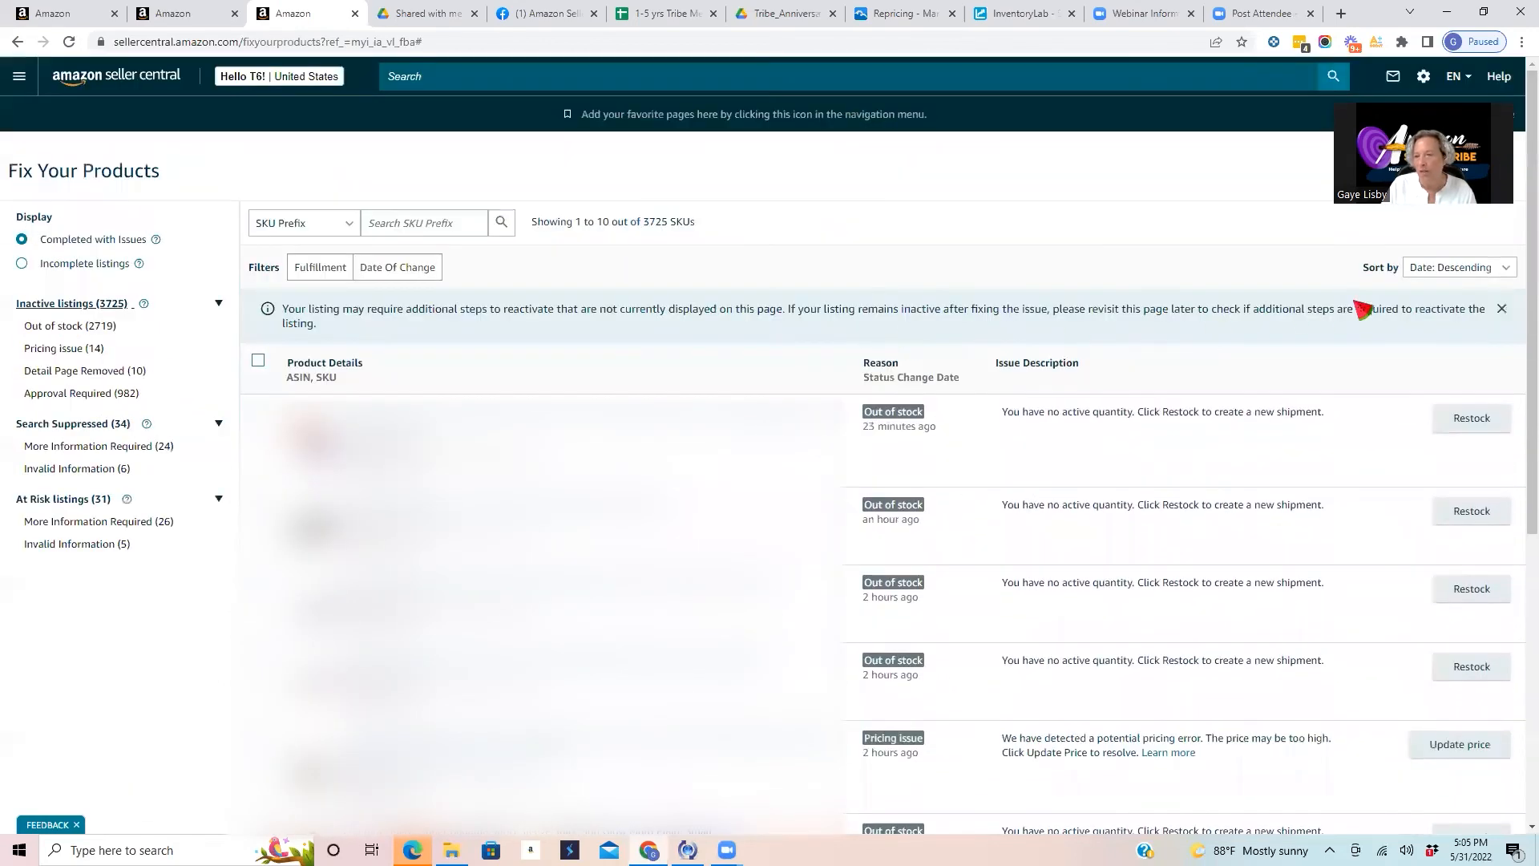
Sort the inactive listings by Date: Ascending and show only the out-of-stock ones.
left_click(1450, 269)
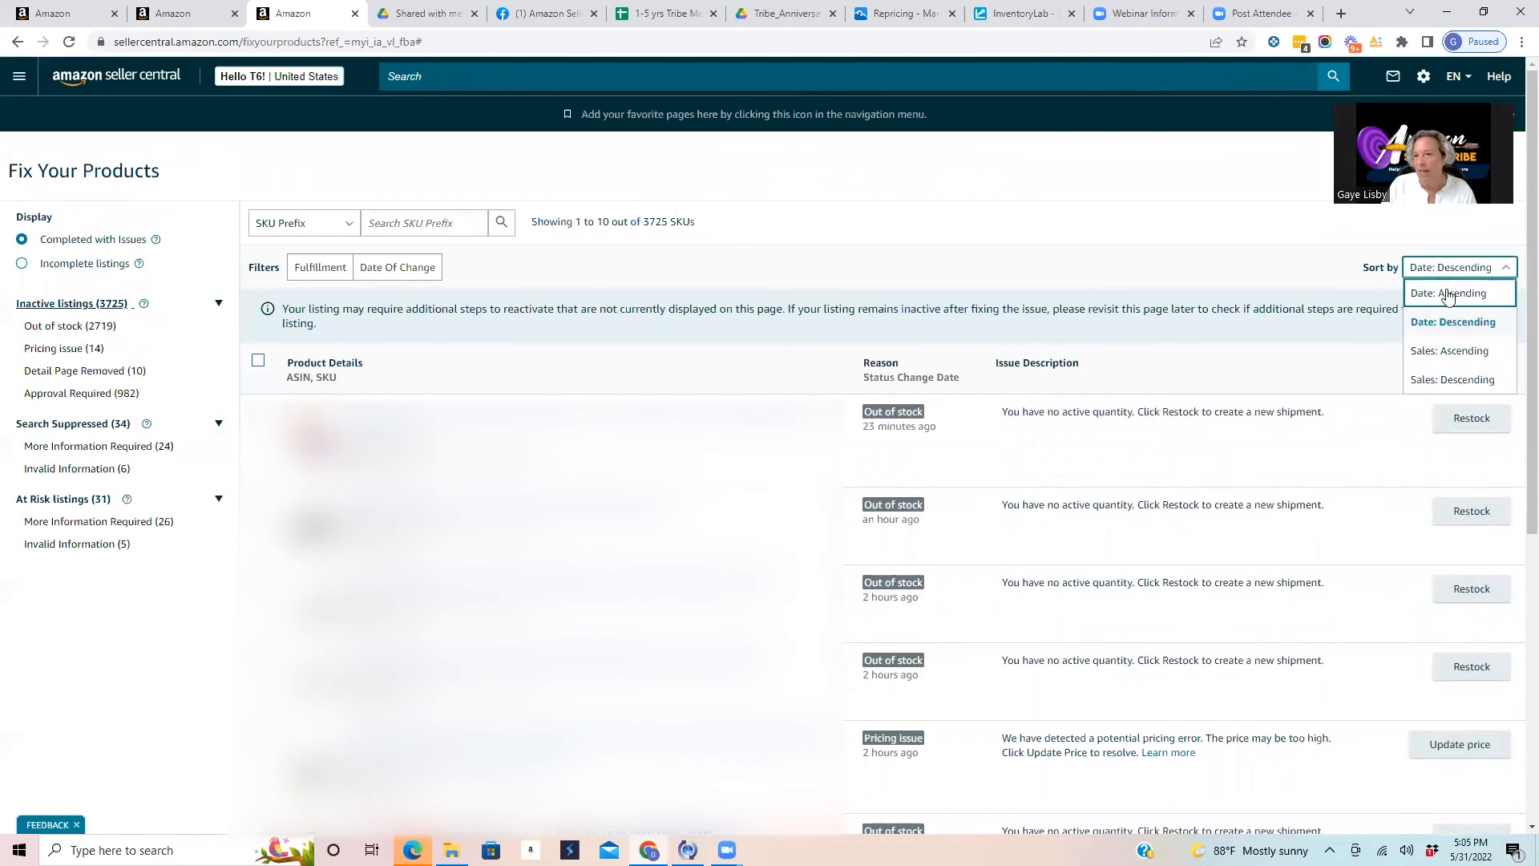
left_click(1454, 297)
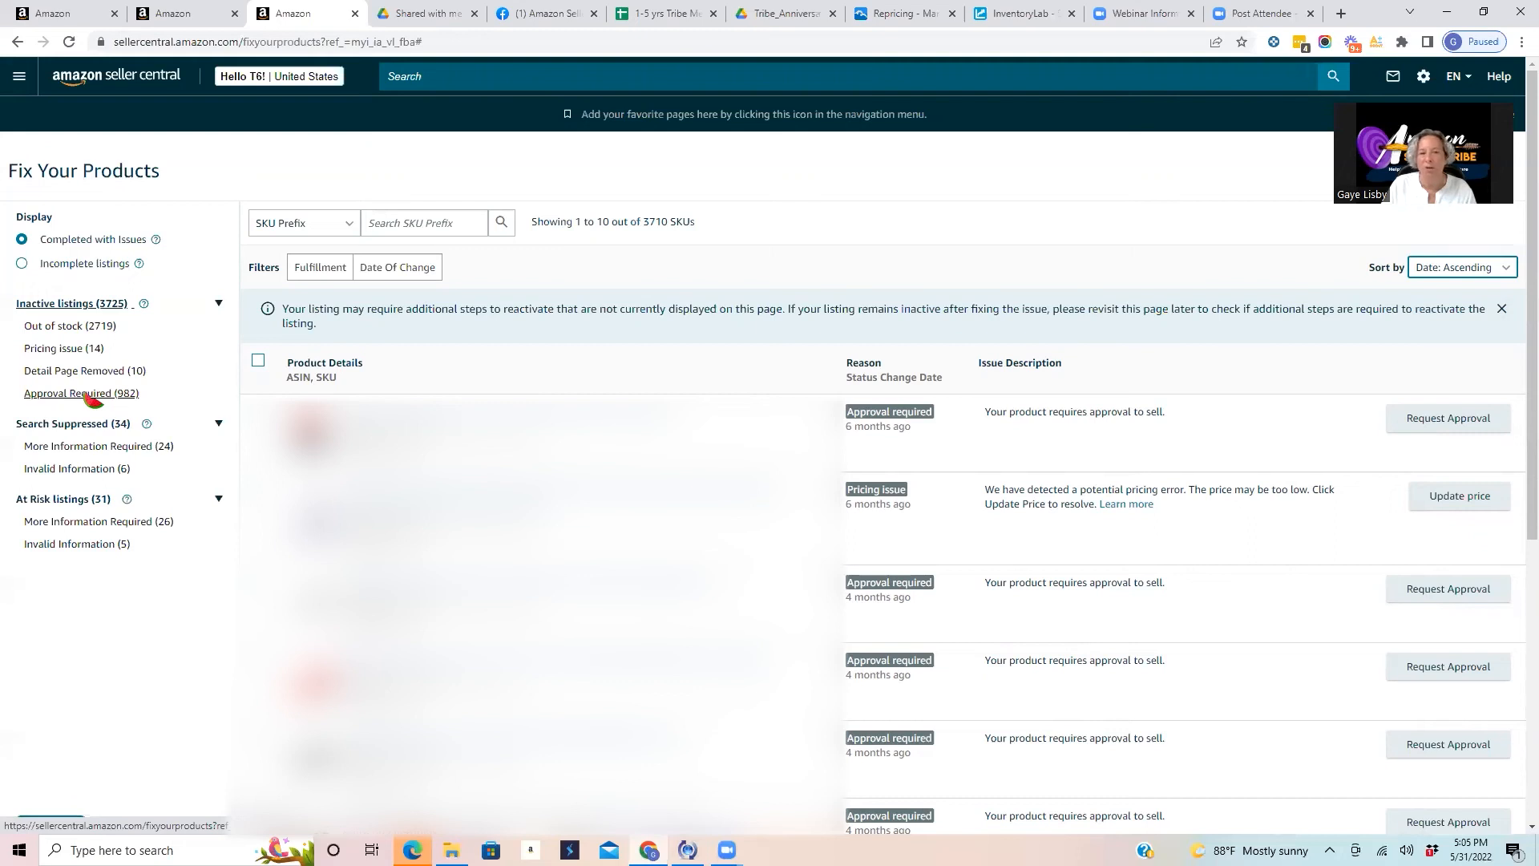
left_click(80, 331)
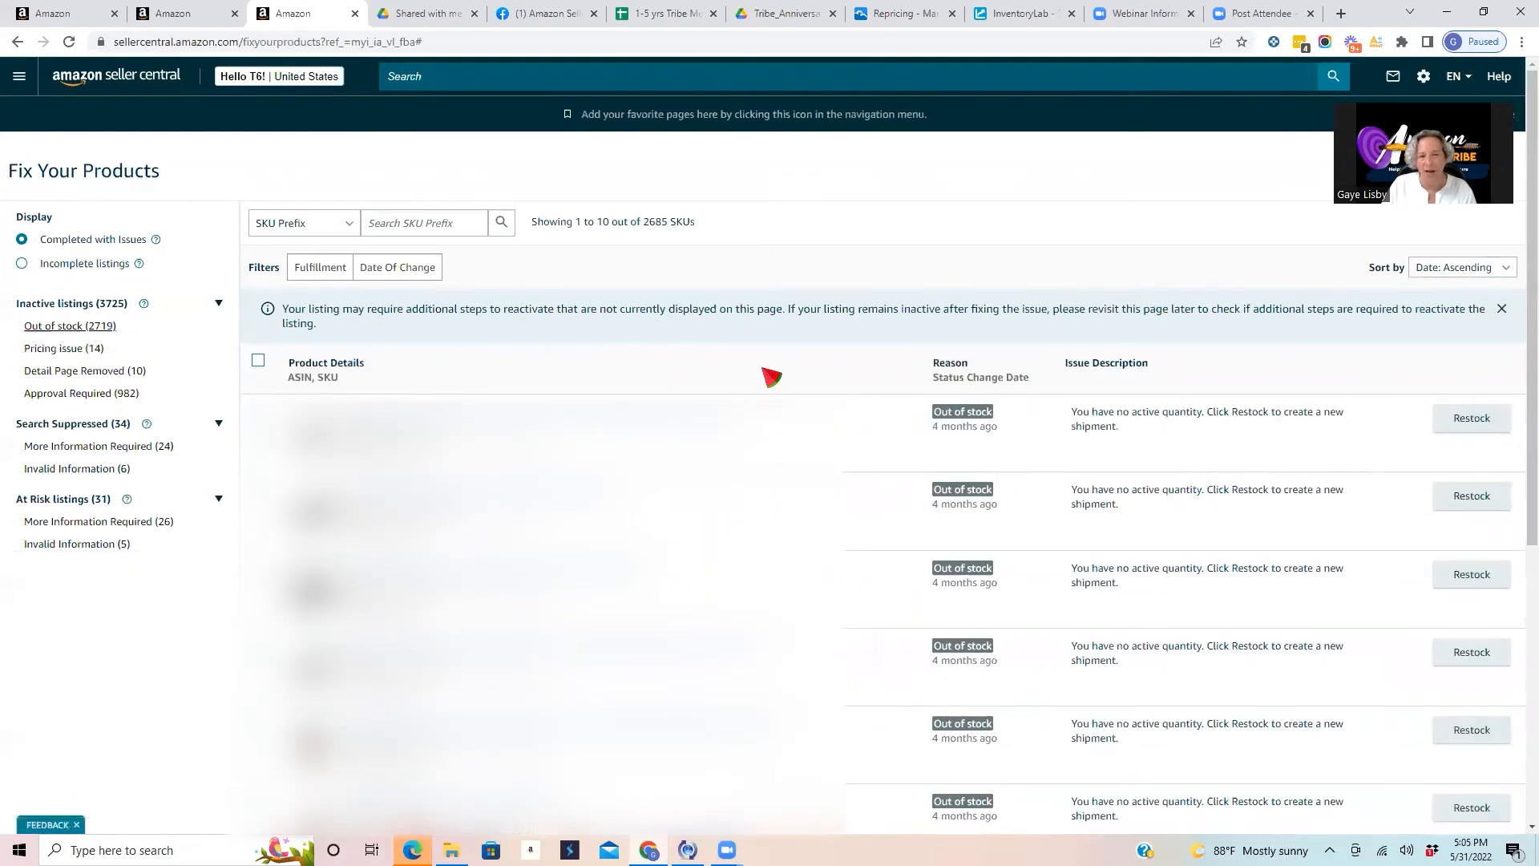
Check the entries on the first page of the reloaded out-of-stock list and delete all 10 products.
scroll(973, 425, "down", 3)
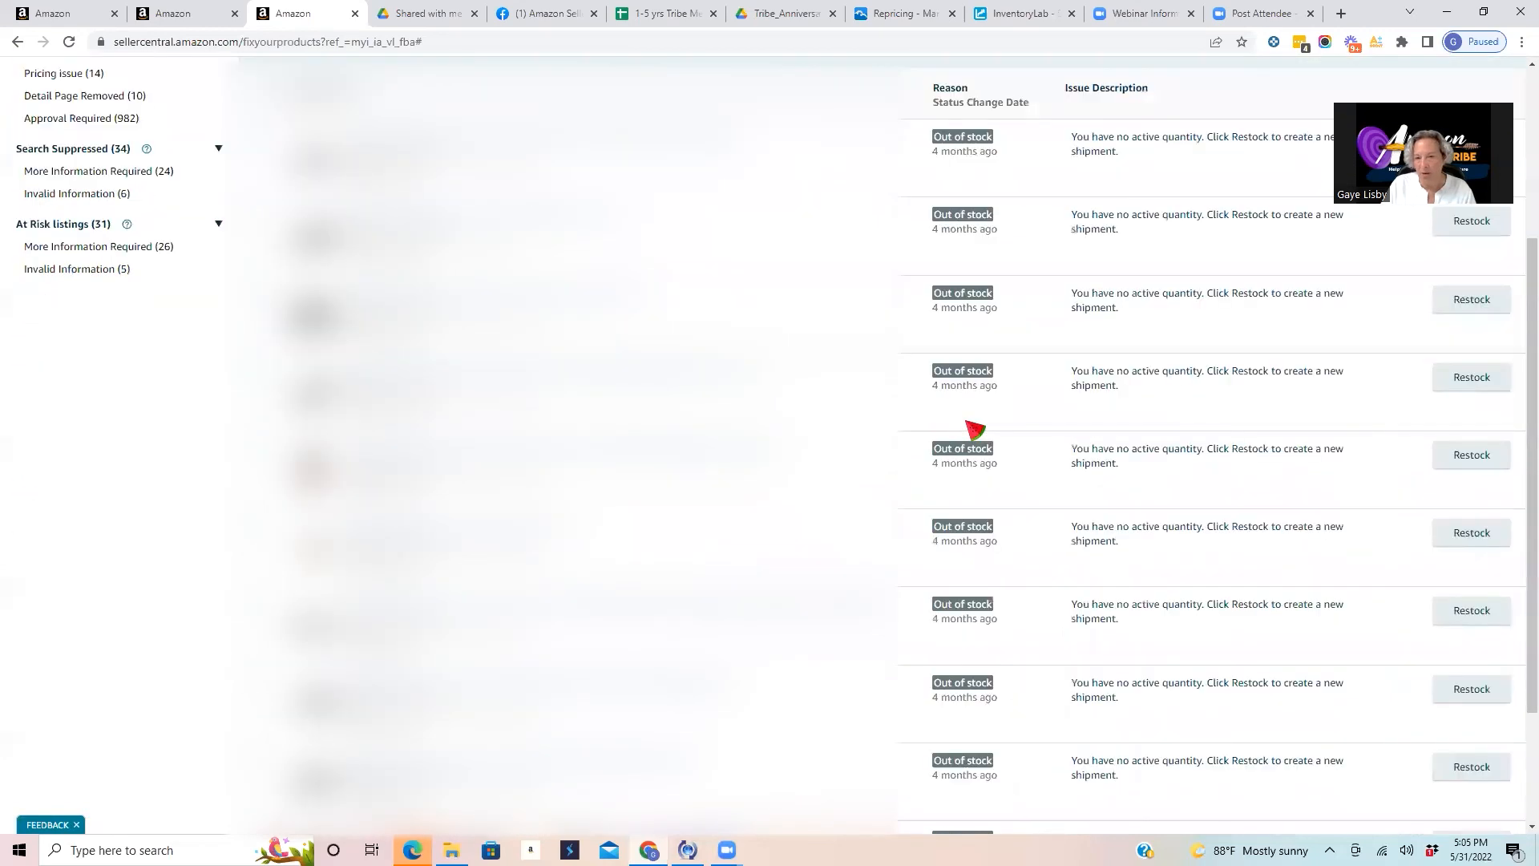
scroll(1014, 641, "down", 2)
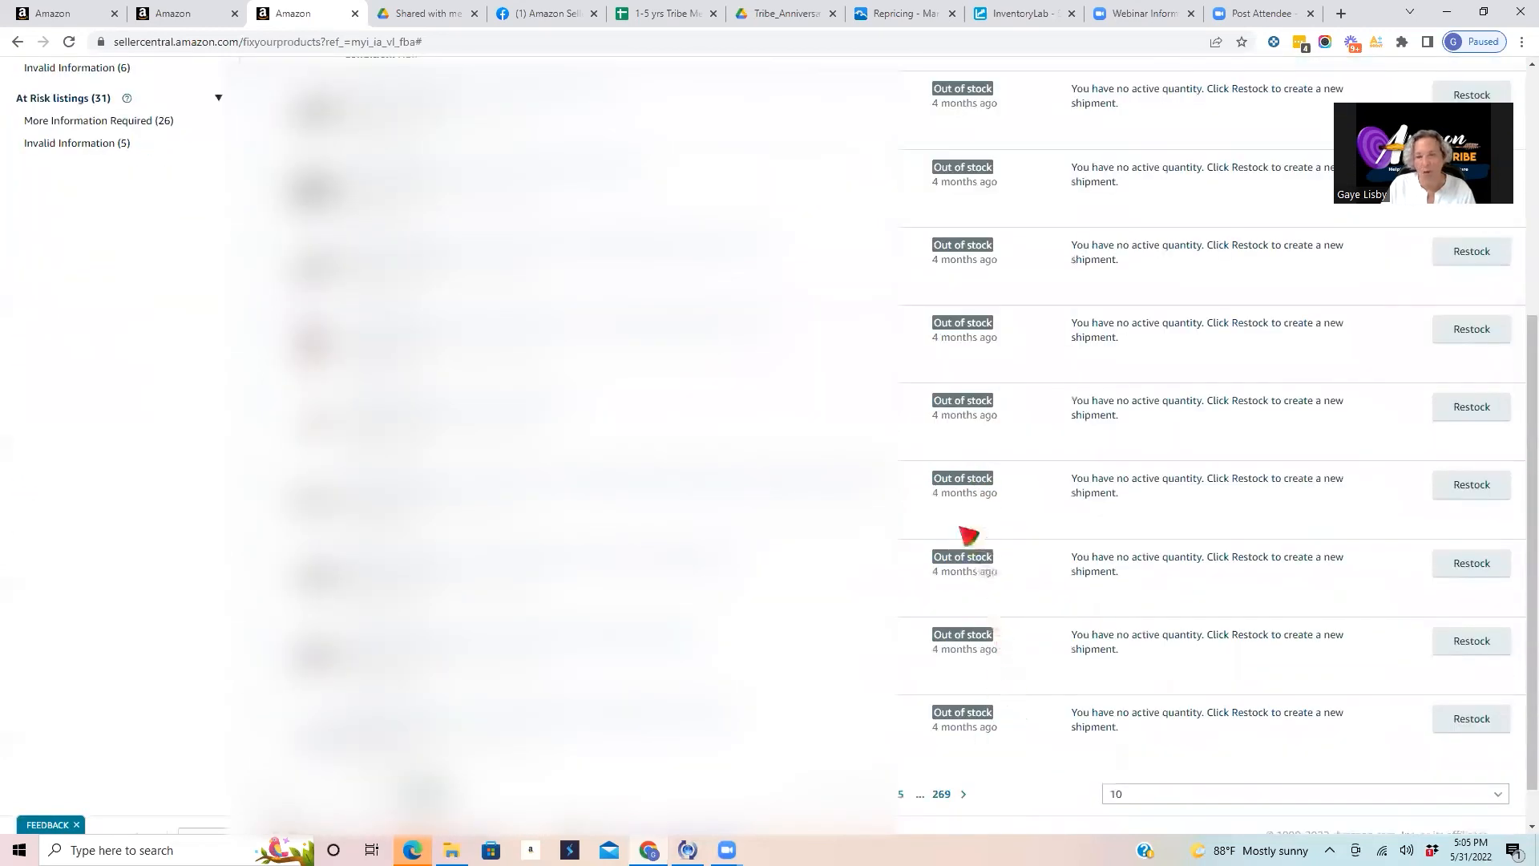
scroll(265, 300, "up", 5)
left_click(256, 284)
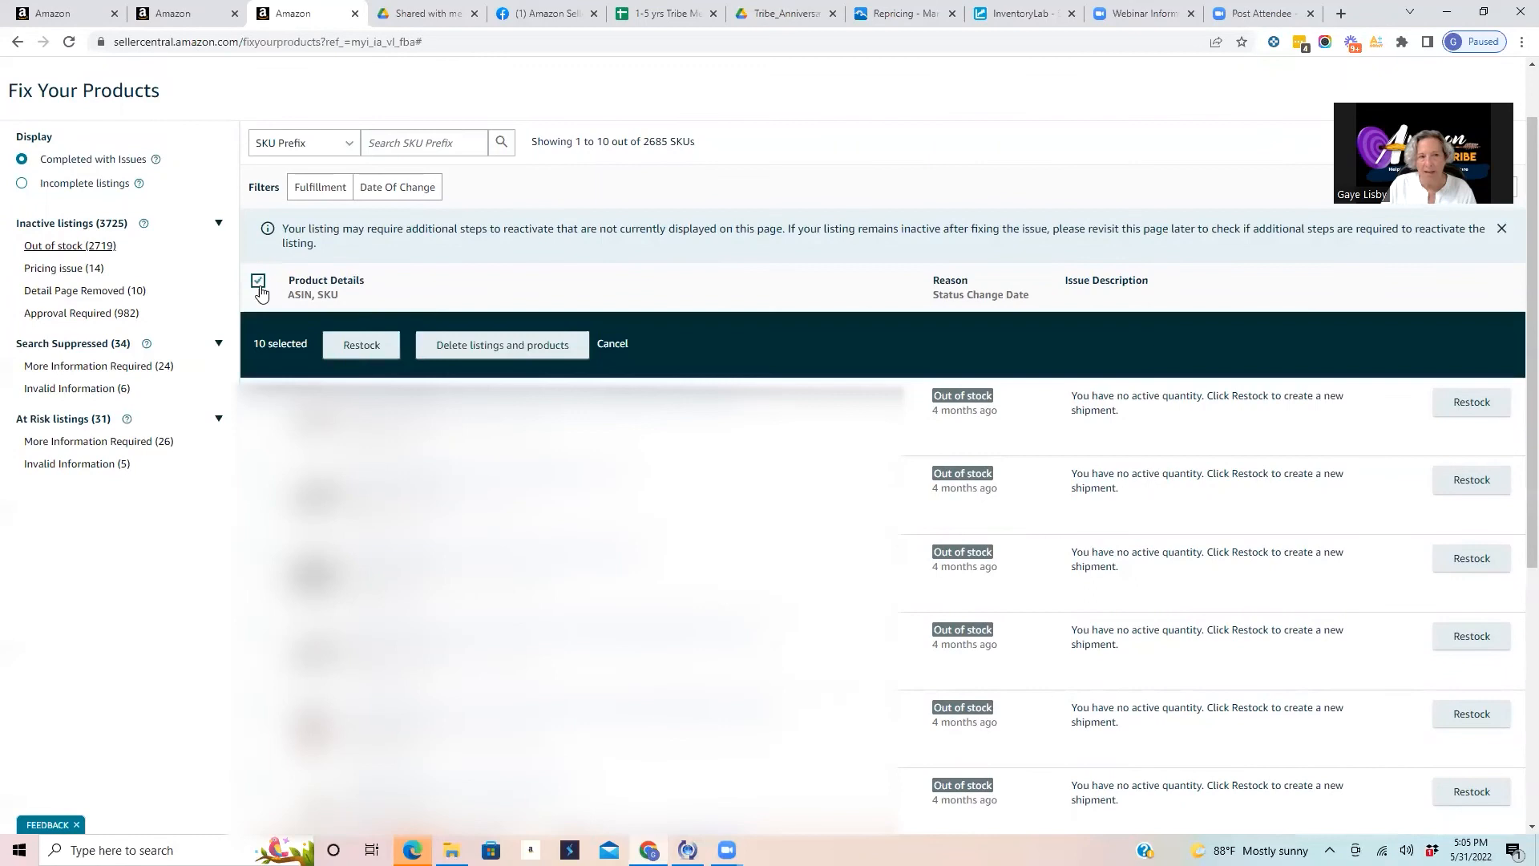
left_click(582, 347)
left_click(993, 493)
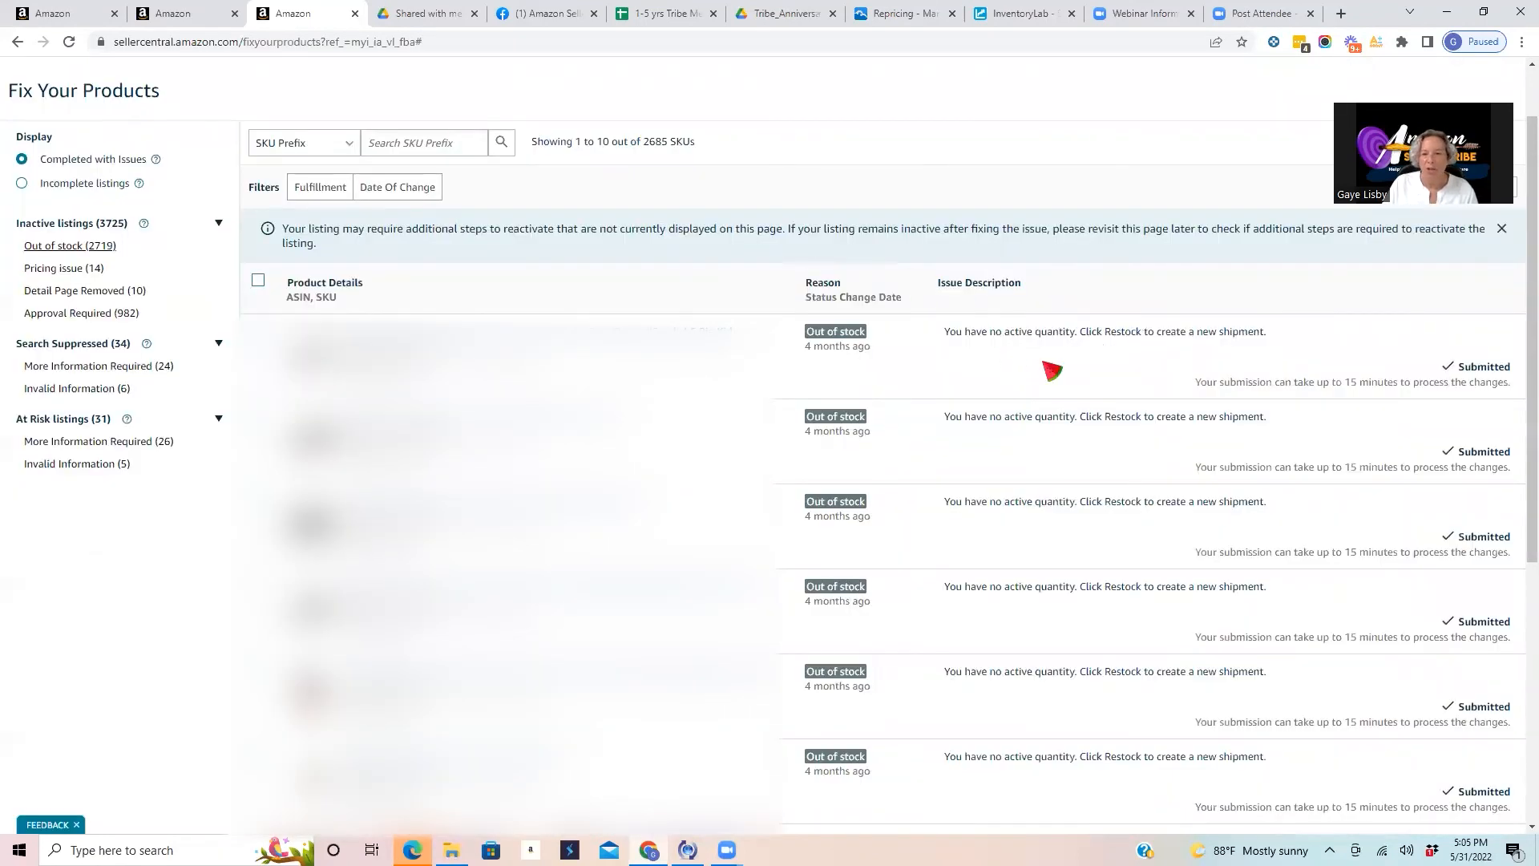
scroll(1048, 367, "down", 3)
scroll(1046, 368, "down", 5)
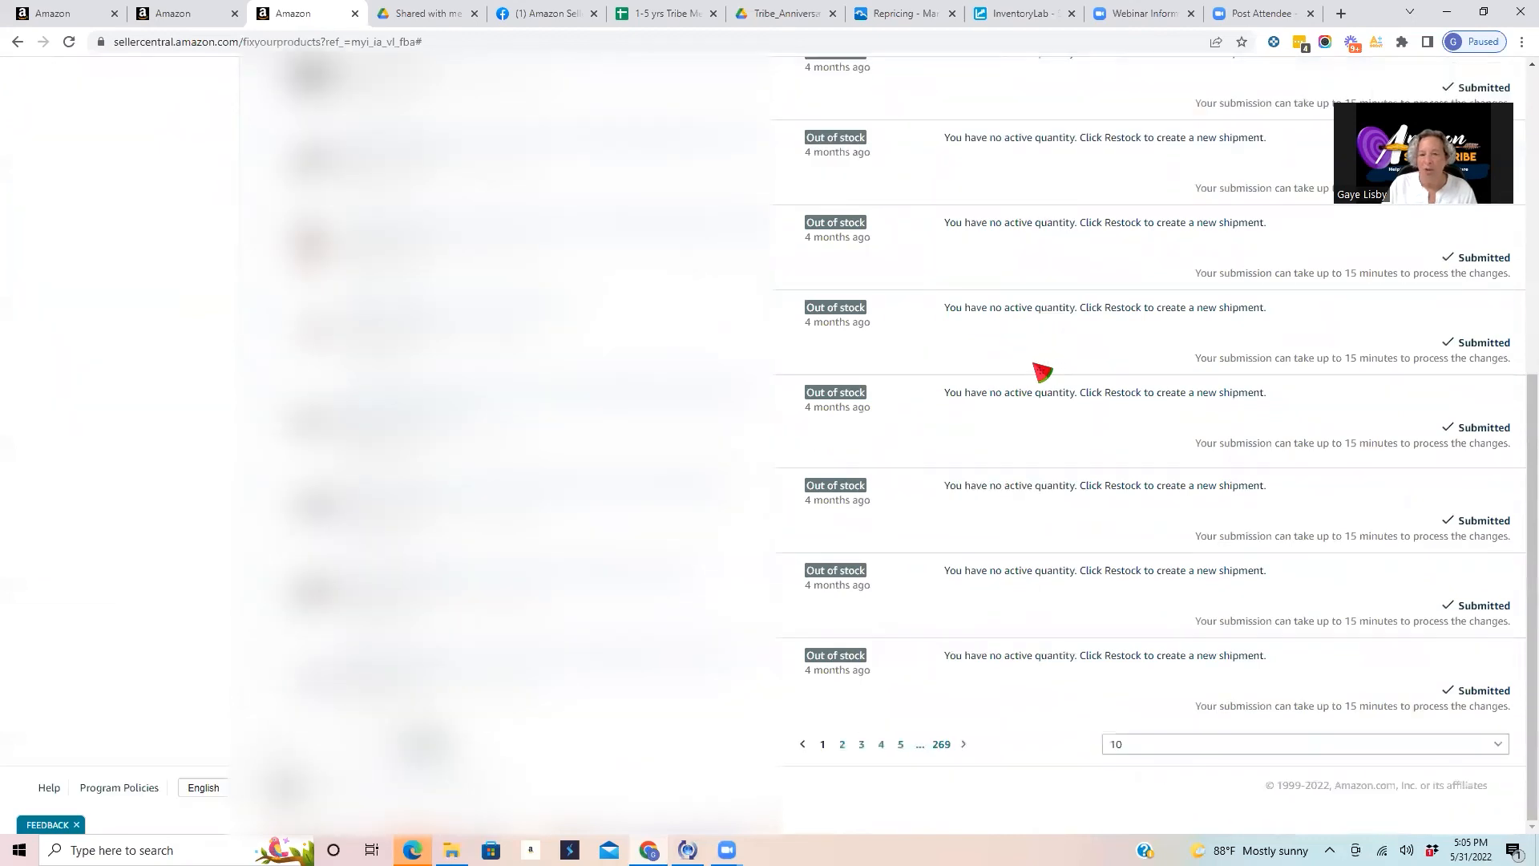
scroll(1226, 769, "up", 10)
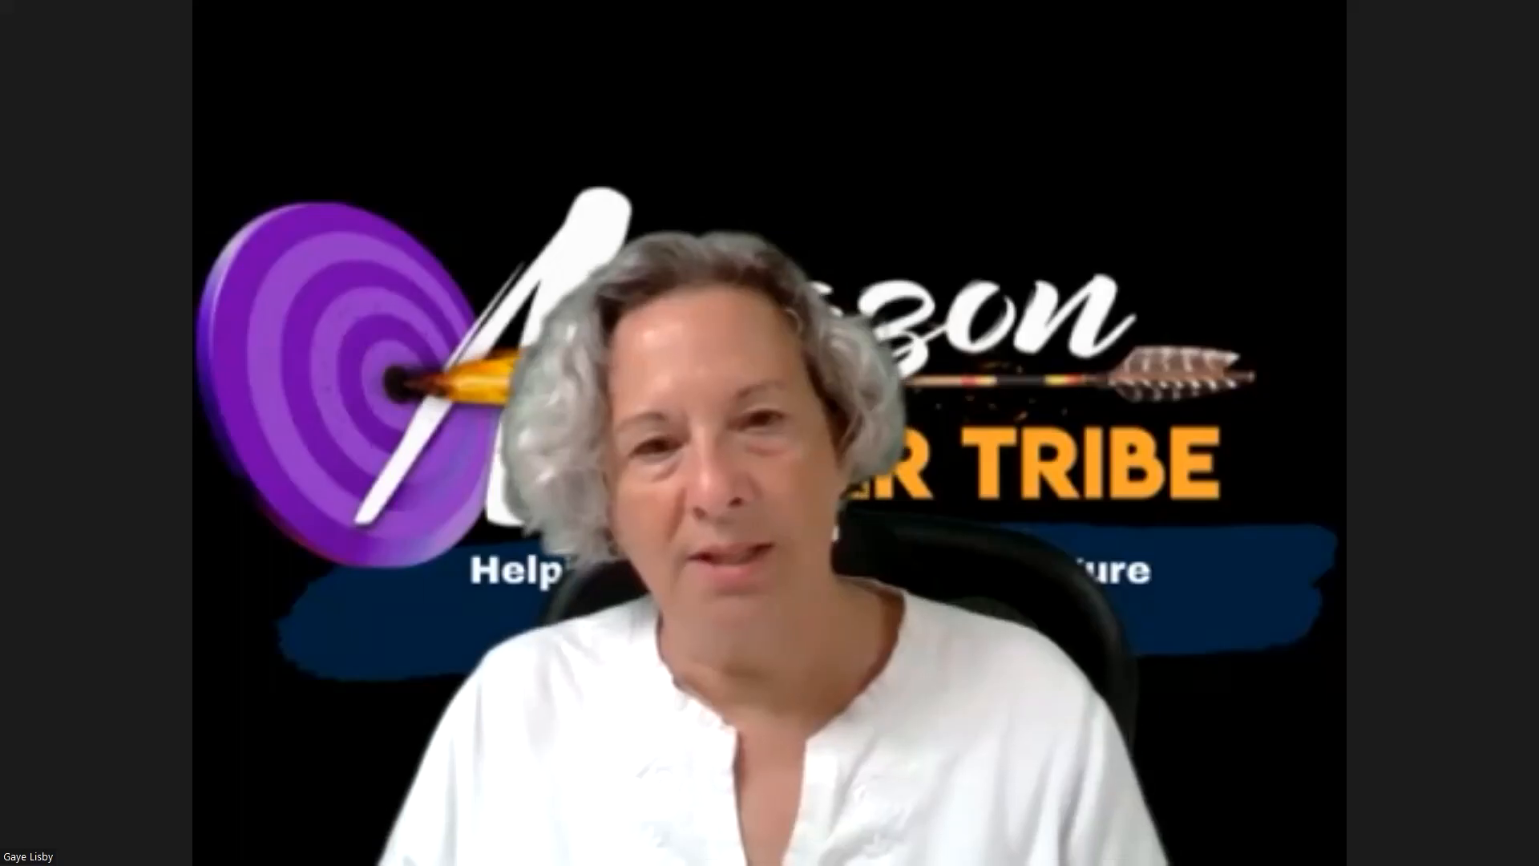